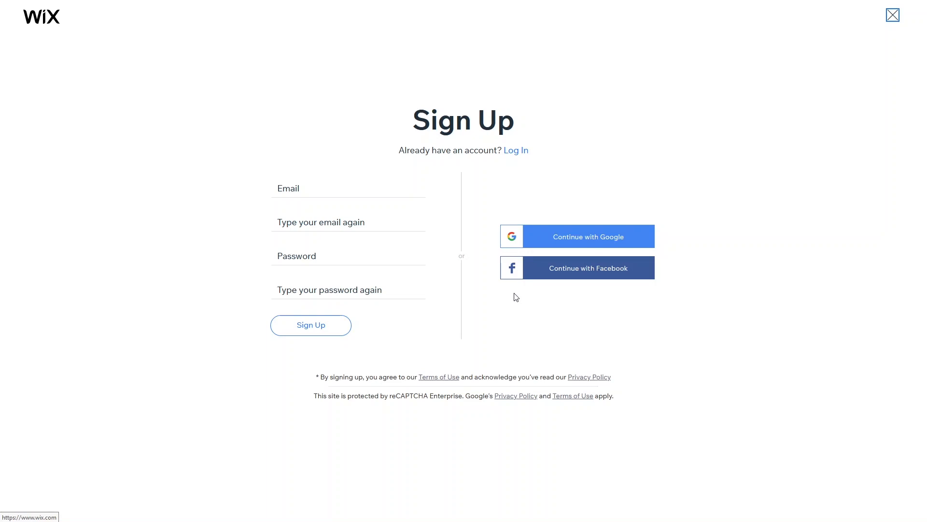
- Sign in to Wix using Continue with Google to reach the site dashboard
left_click(562, 245)
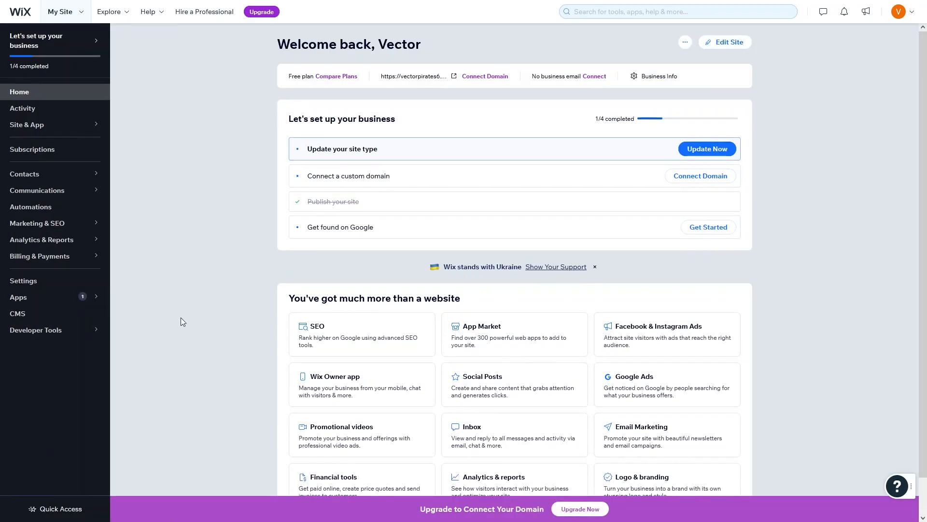
- Create a new site named dishi, skipping the site-type question and leaving Chat unselected
left_click(84, 20)
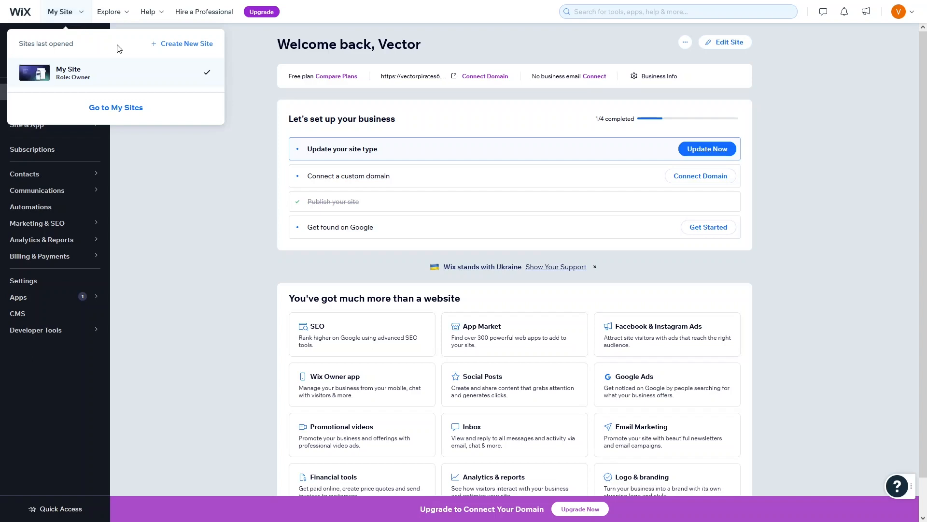
left_click(158, 51)
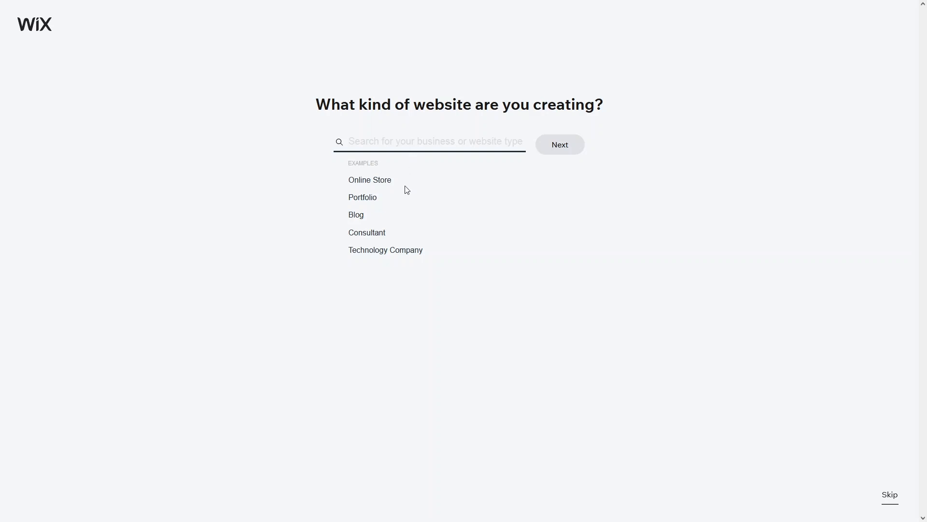
left_click(887, 496)
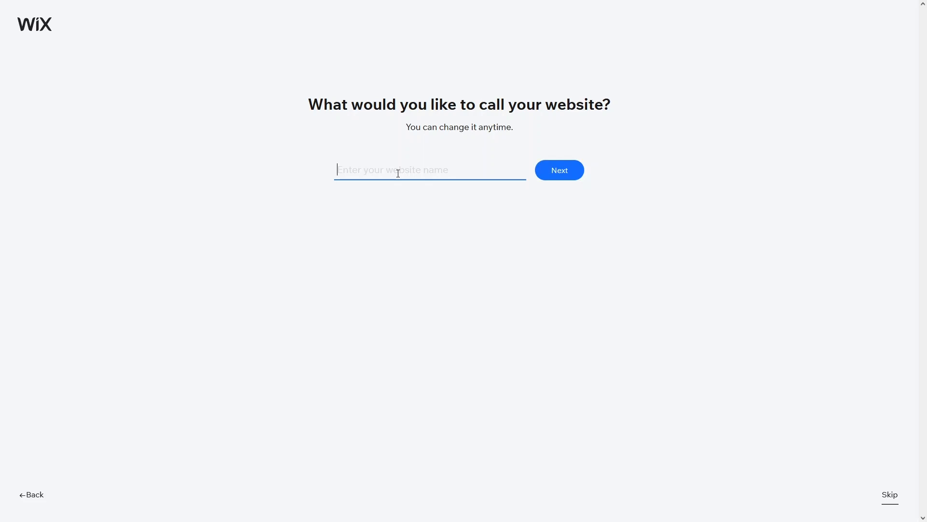
type("dishi")
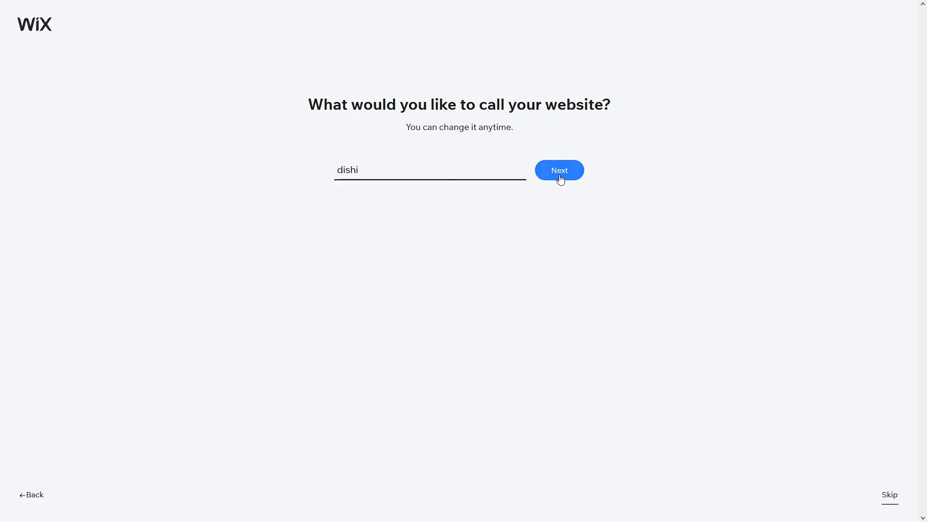
left_click(559, 170)
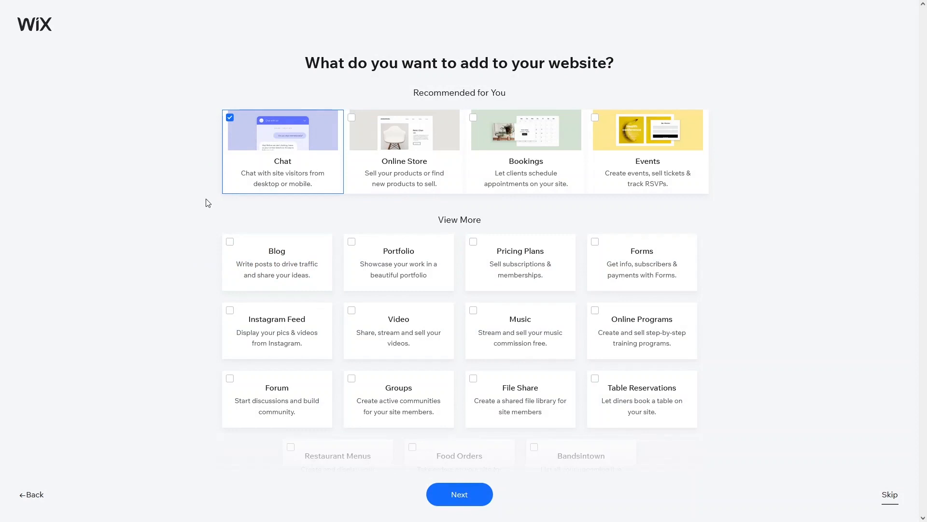
left_click(231, 119)
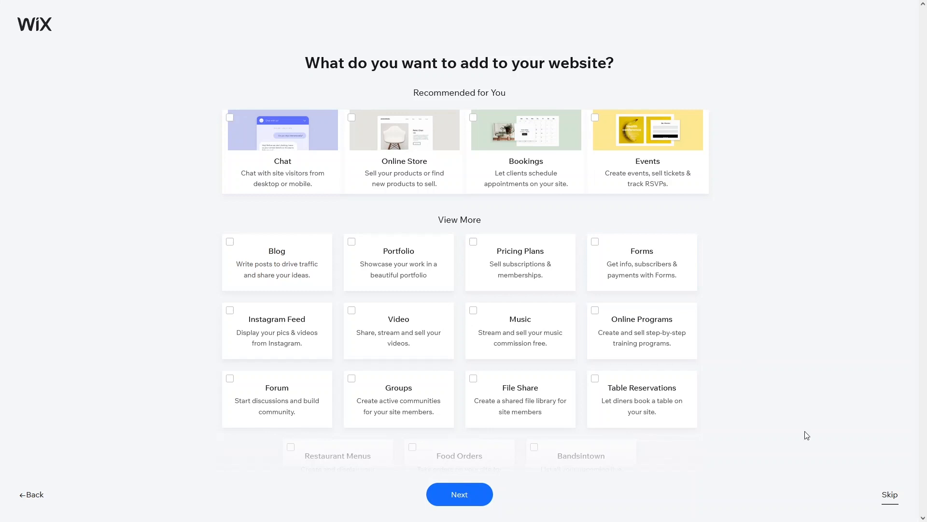
left_click(890, 494)
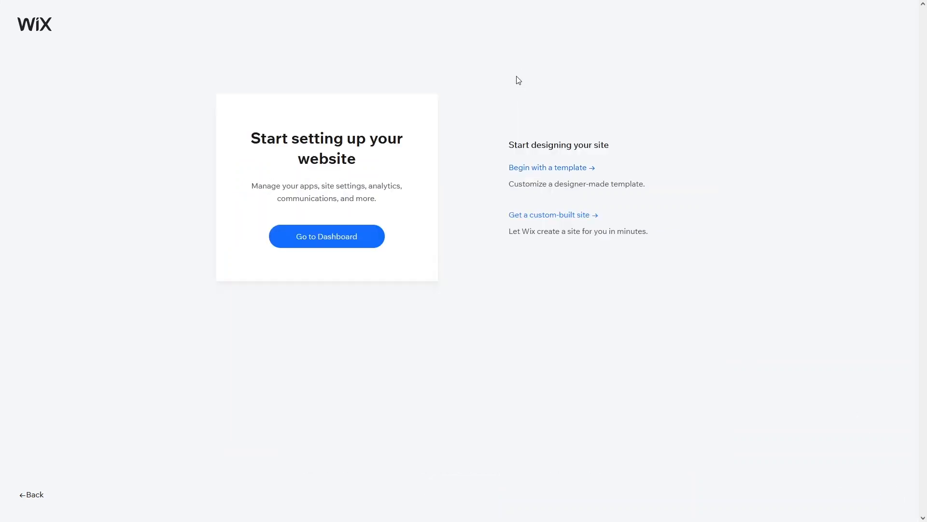
- Start from a template and open the Coming Soon Landing Page (Marketing Inc.) in the editor
left_click(529, 174)
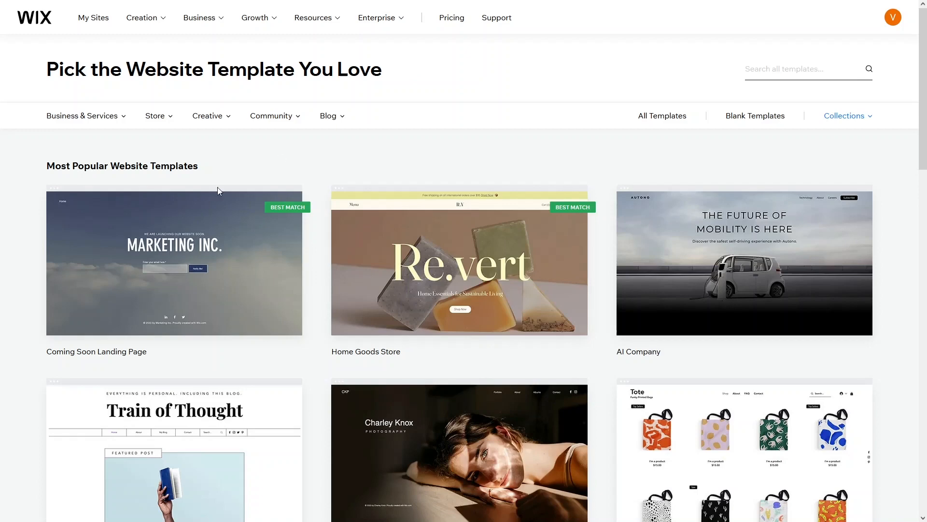
left_click(174, 251)
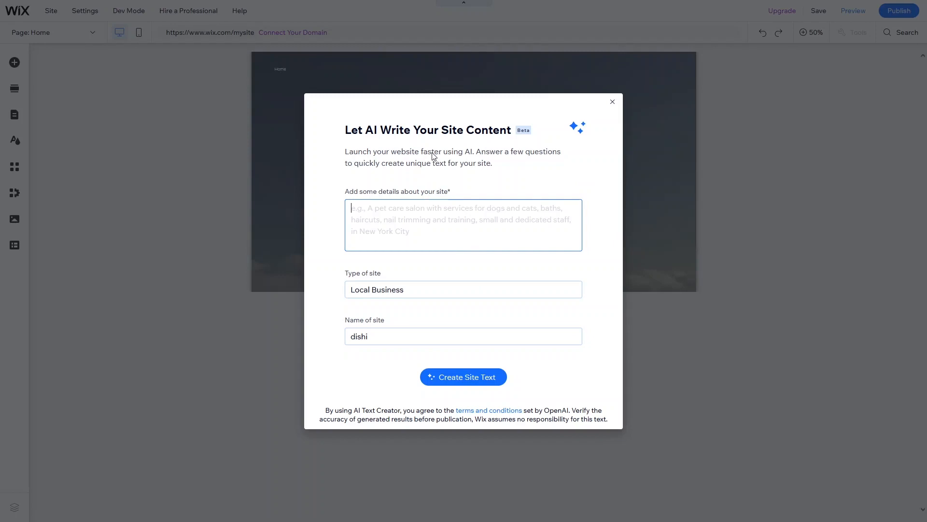
- Dismiss the AI text writer, zoom to 100% and delete the Get Subscribers Form
left_click(613, 103)
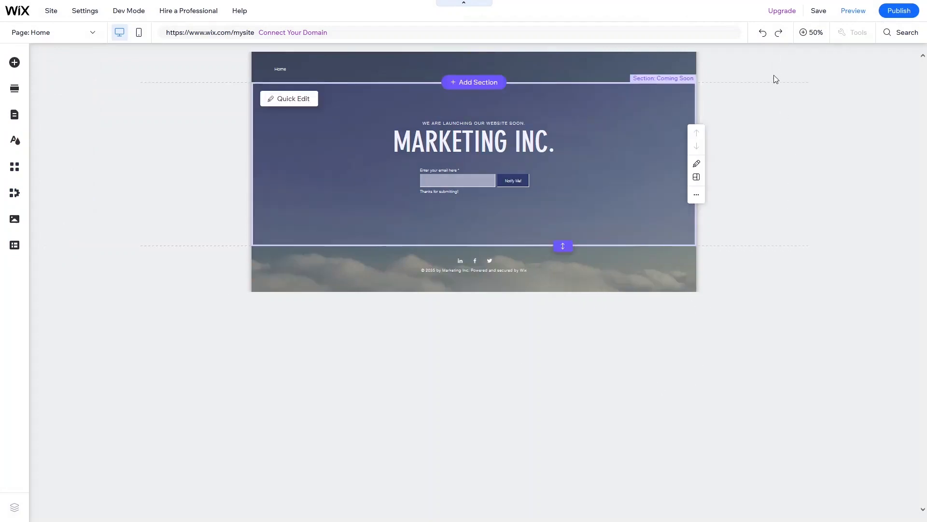
left_click(804, 33)
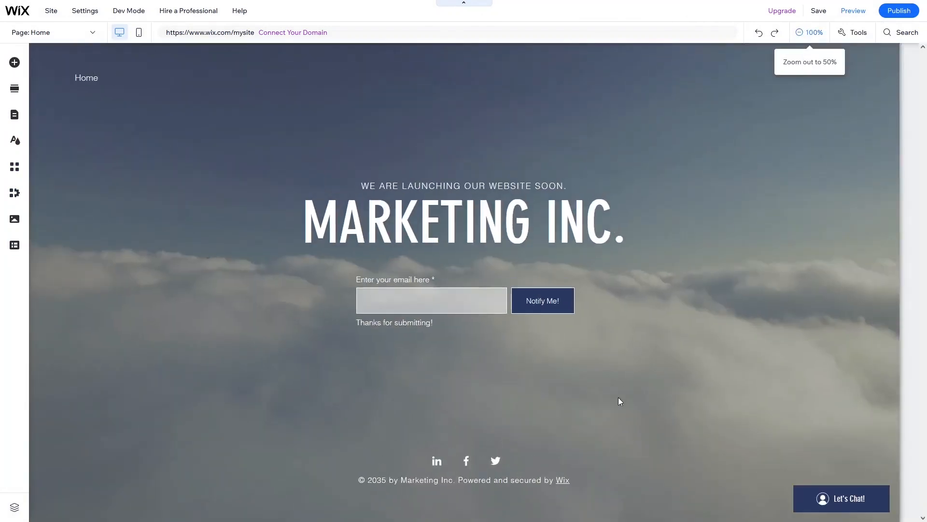
left_click(411, 298)
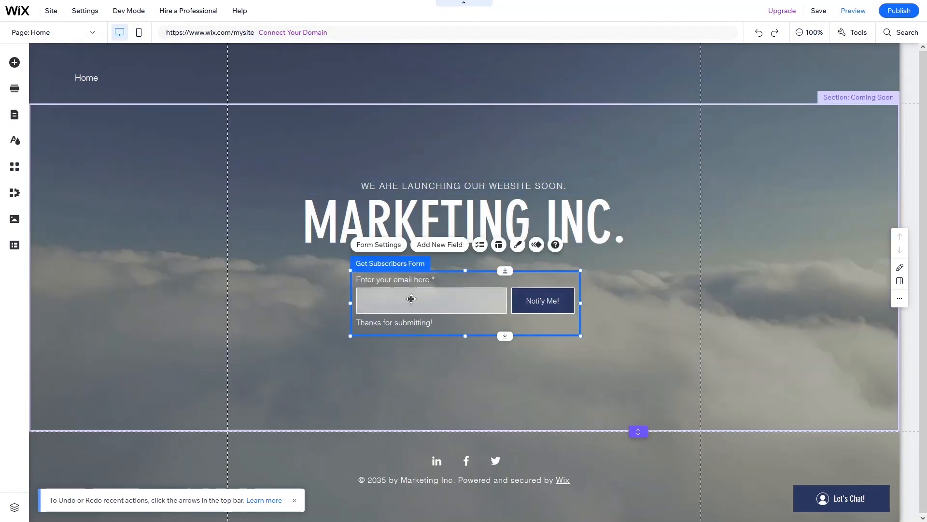
key("Delete")
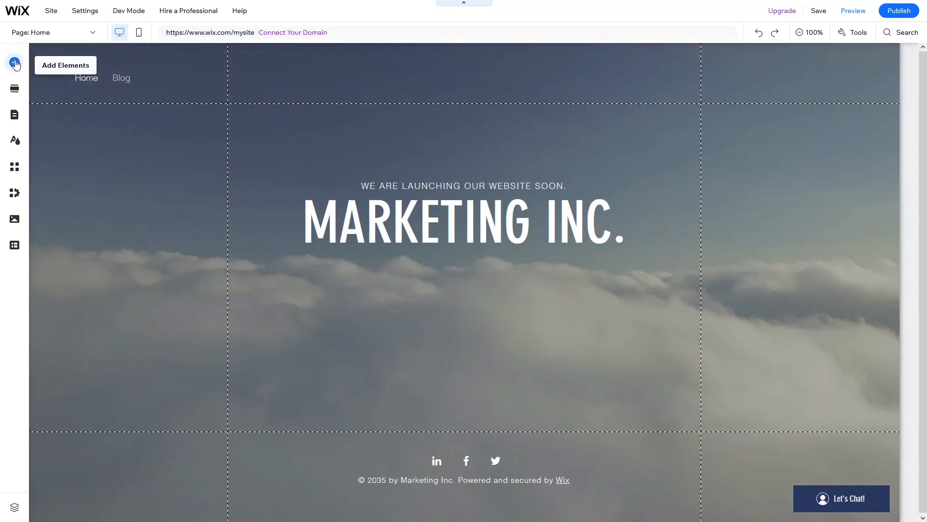
- Add the CMS to the site from the Add Elements panel's Contact & Forms section
left_click(15, 64)
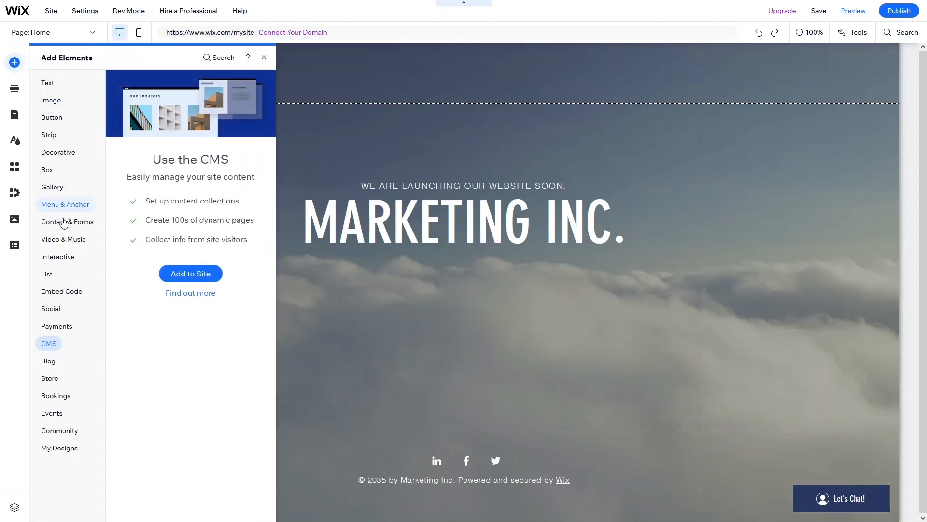
left_click(64, 222)
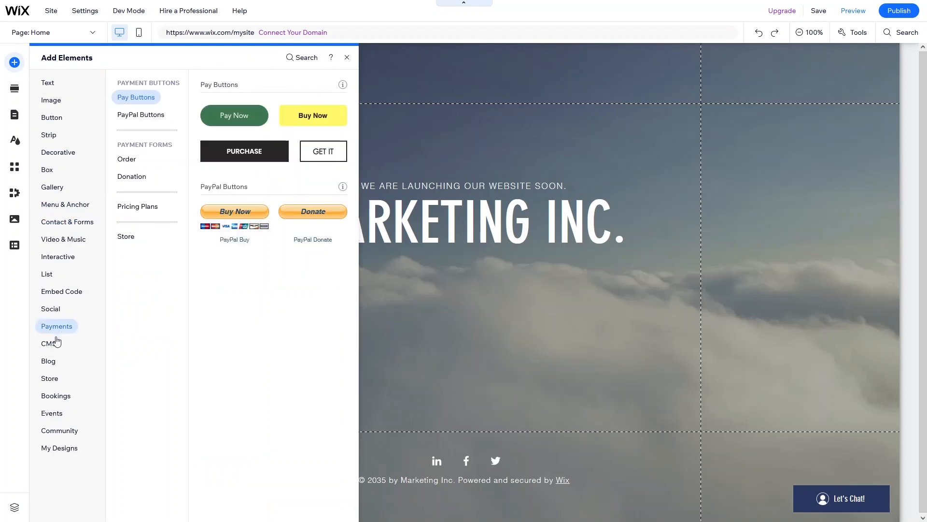
mouse_move(54, 346)
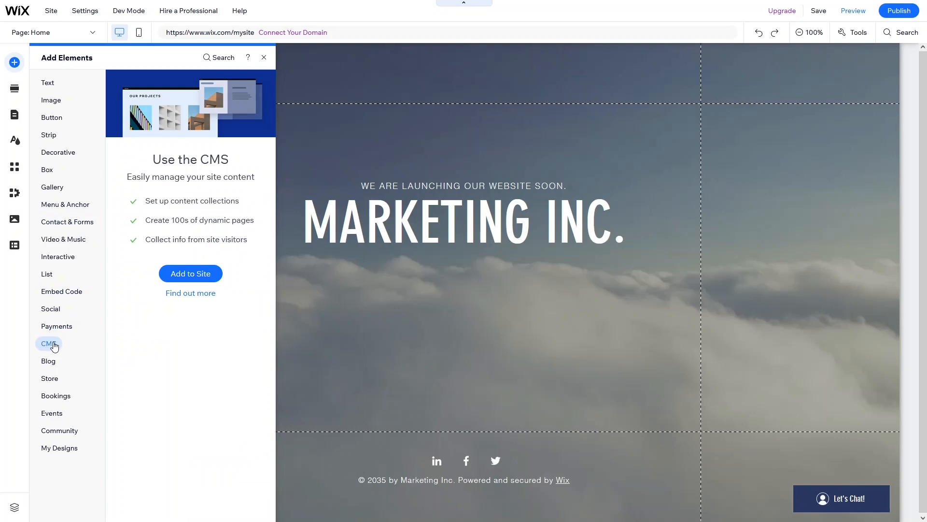
left_click(169, 277)
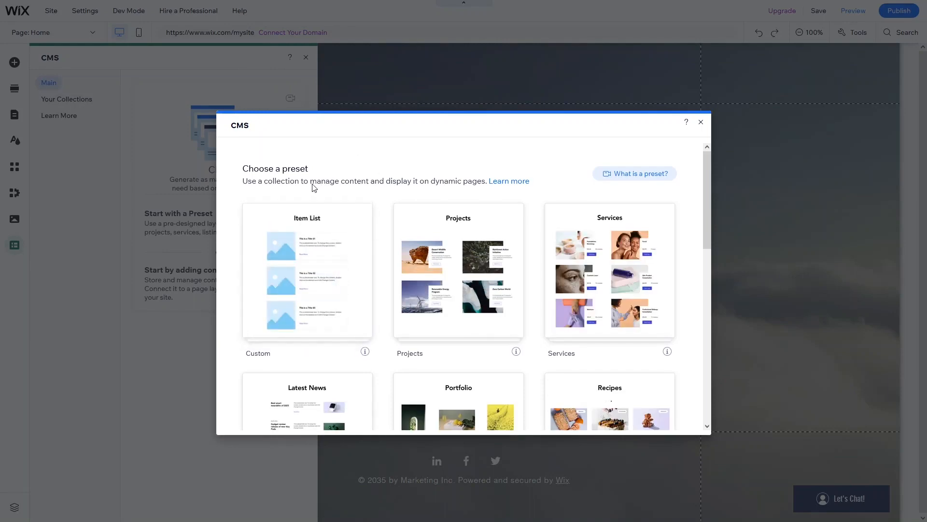
- Customize the Custom preset into a collection named Submission with no dynamic list or item pages
mouse_move(269, 271)
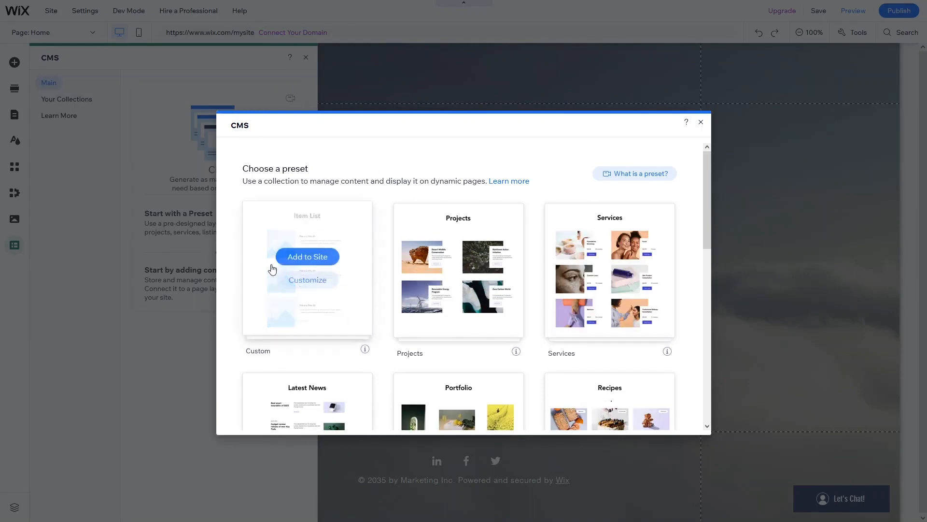
left_click(303, 280)
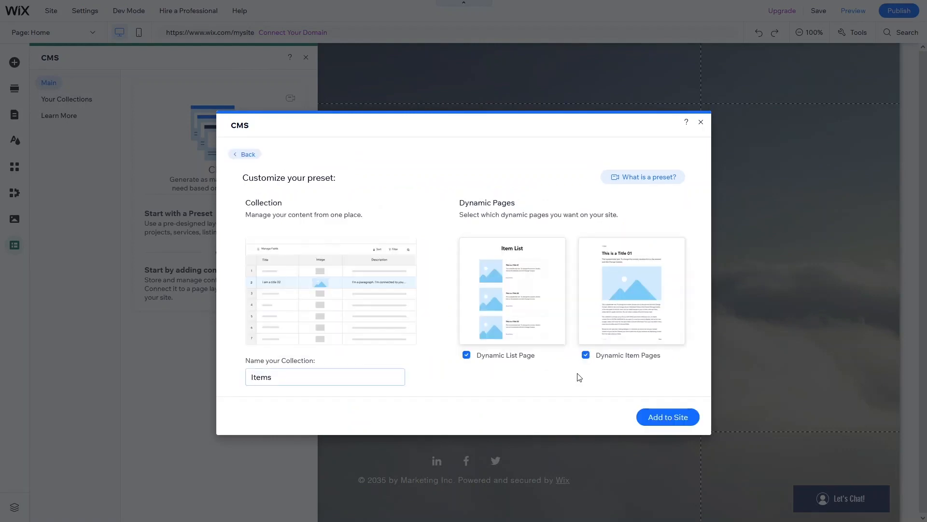
left_click(506, 363)
left_click(596, 354)
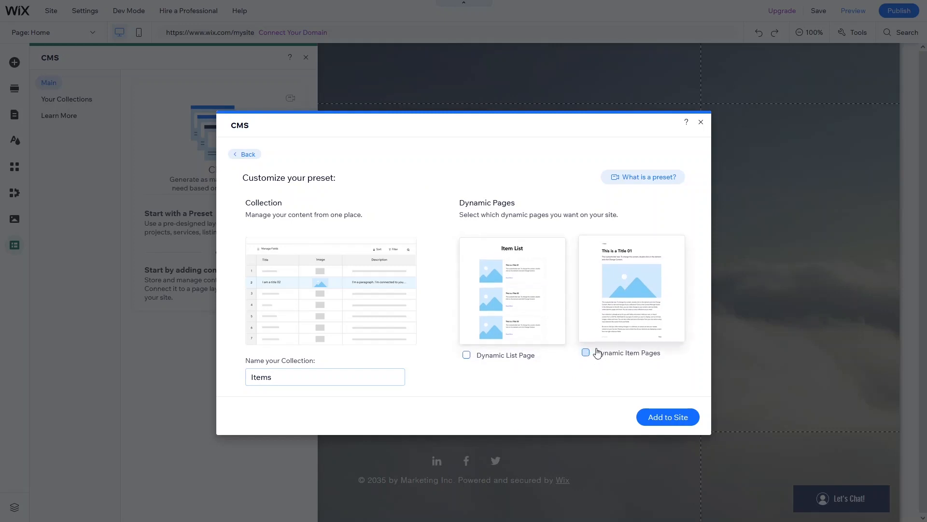
mouse_move(322, 377)
left_mouse_down()
mouse_move(240, 383)
mouse_move(305, 380)
left_mouse_up()
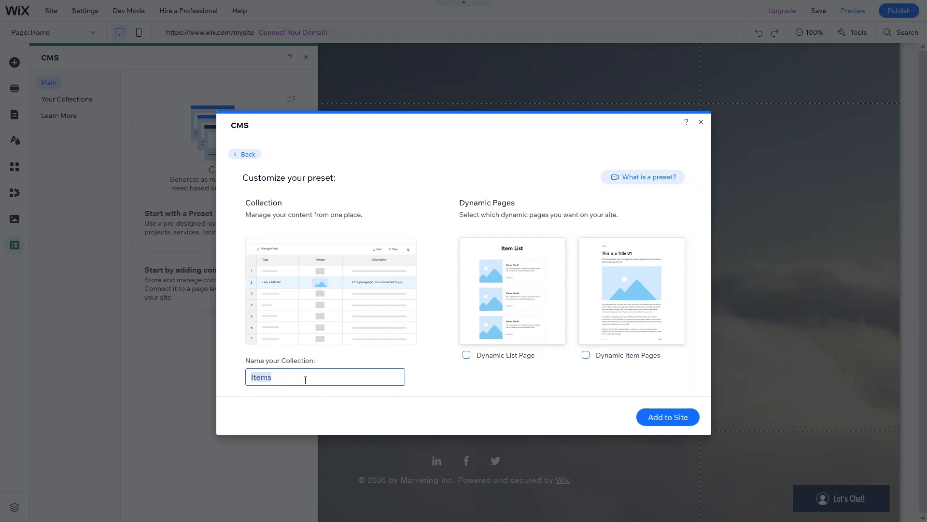
type("Submission")
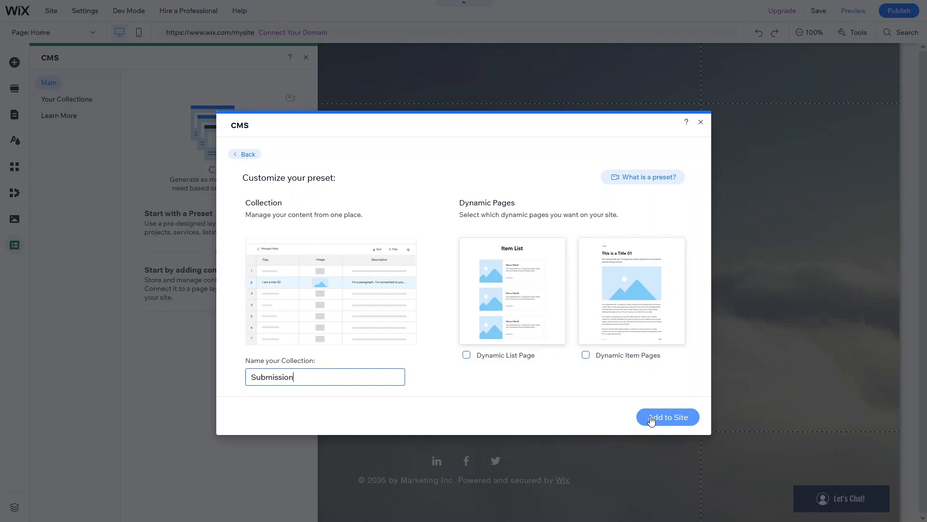
left_click(651, 418)
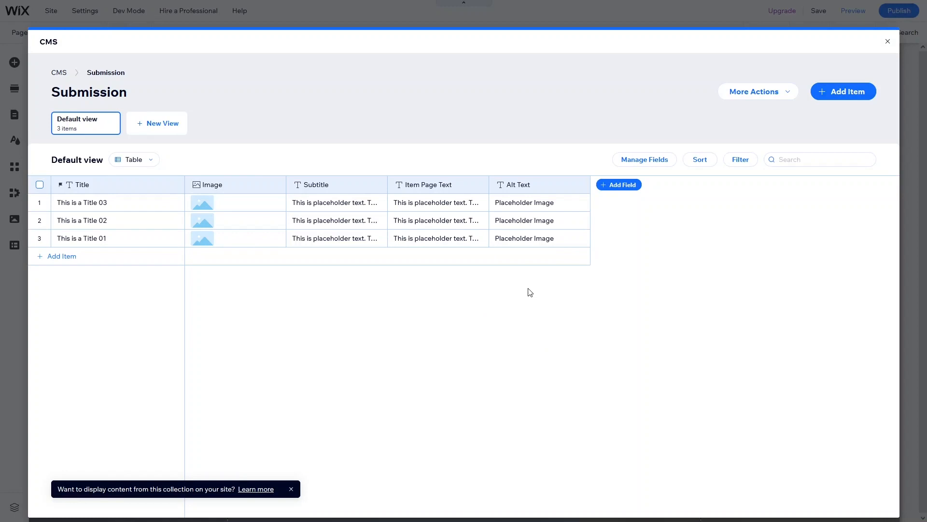
- Hide the Alt Text, Item Page Text, Subtitle and Image fields in the collection
left_click(583, 187)
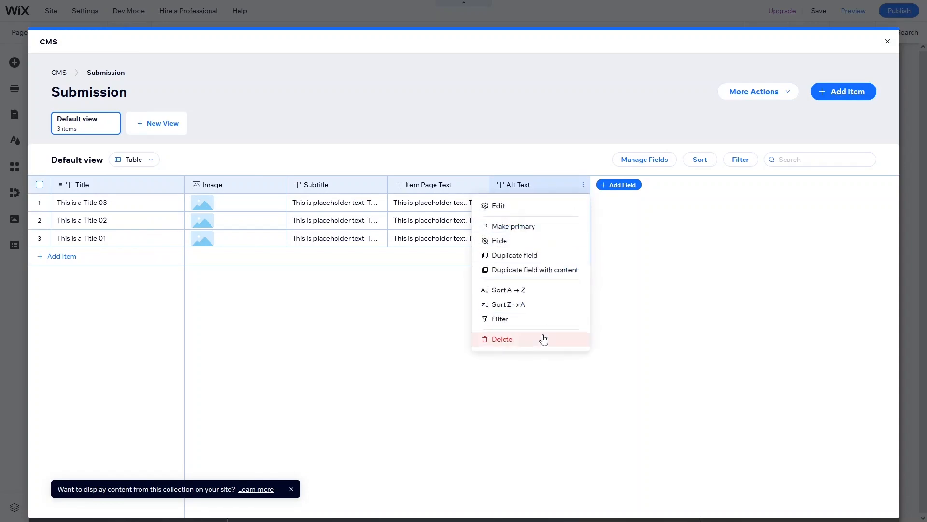
left_click(542, 337)
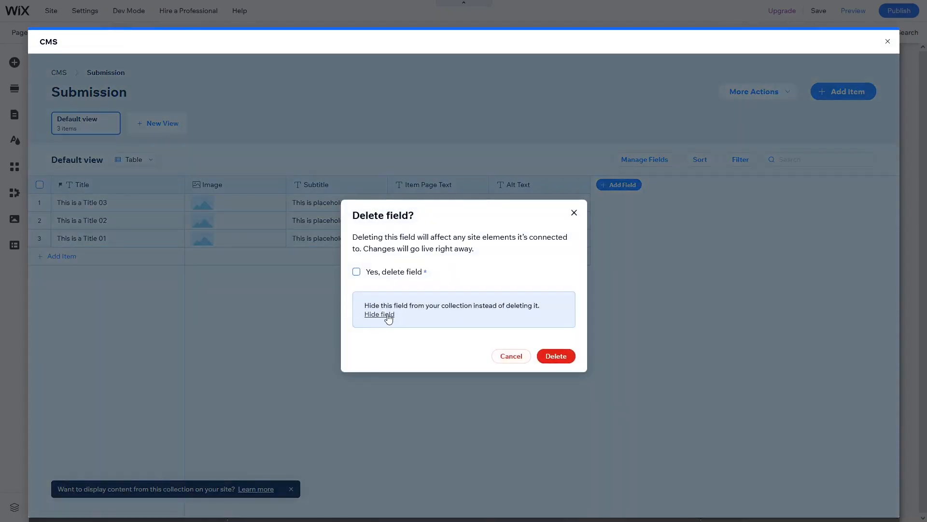
left_click(389, 319)
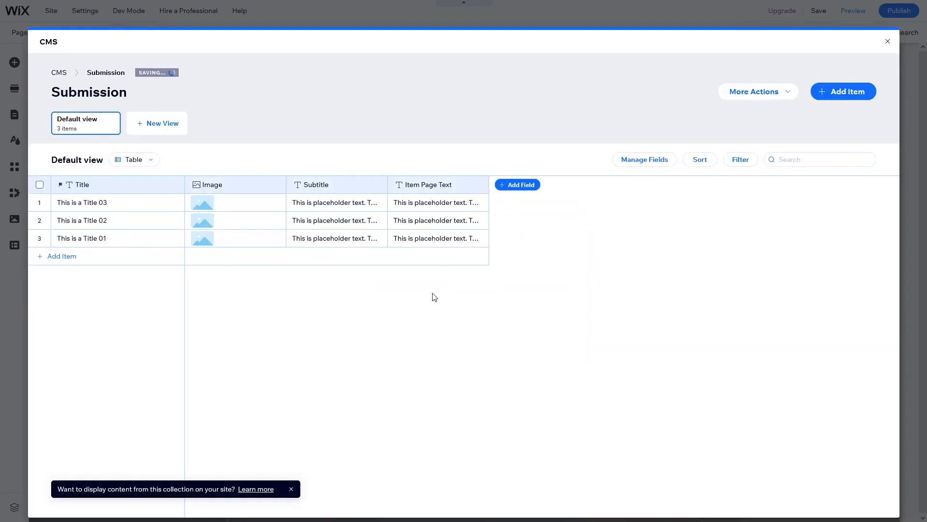
left_click(480, 186)
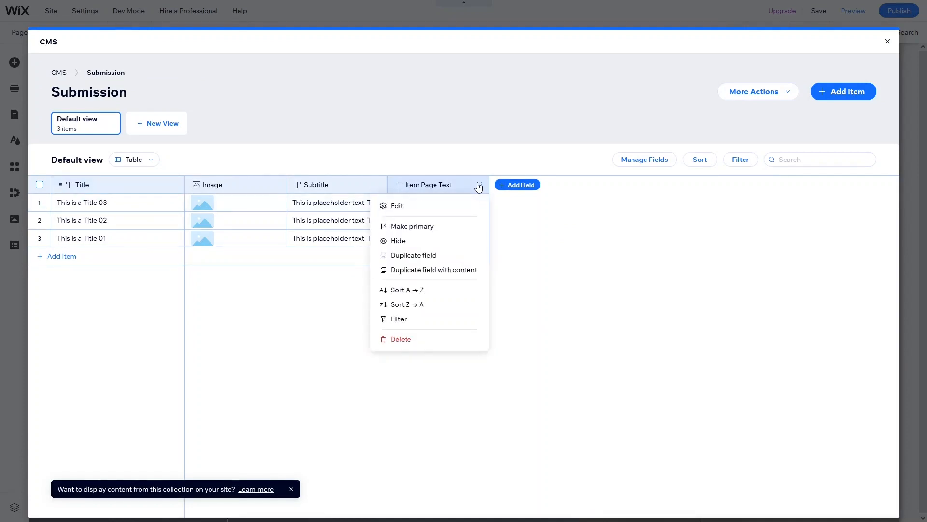
left_click(385, 237)
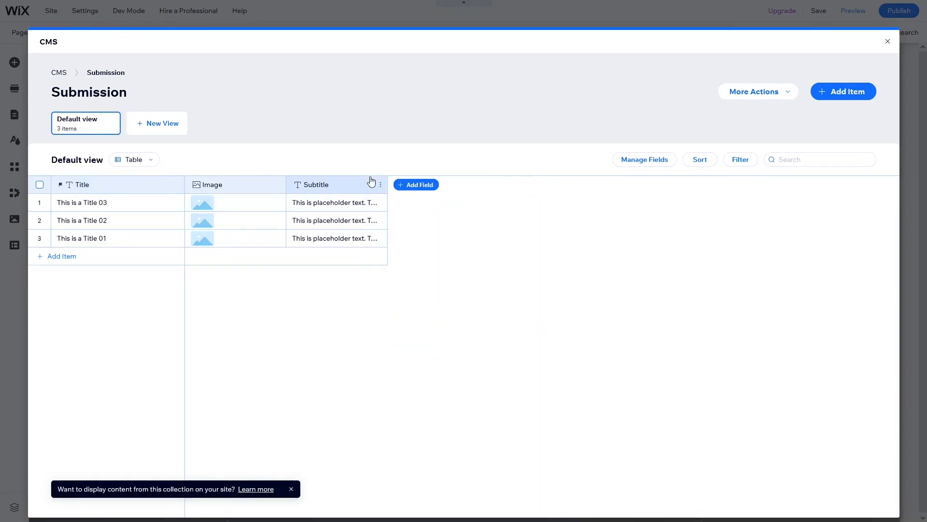
left_click(381, 185)
left_click(293, 245)
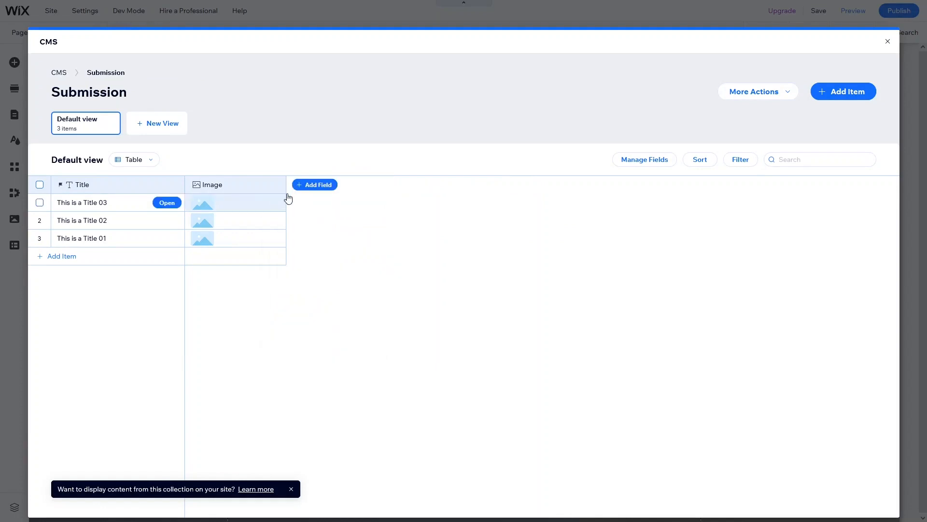
left_click(279, 185)
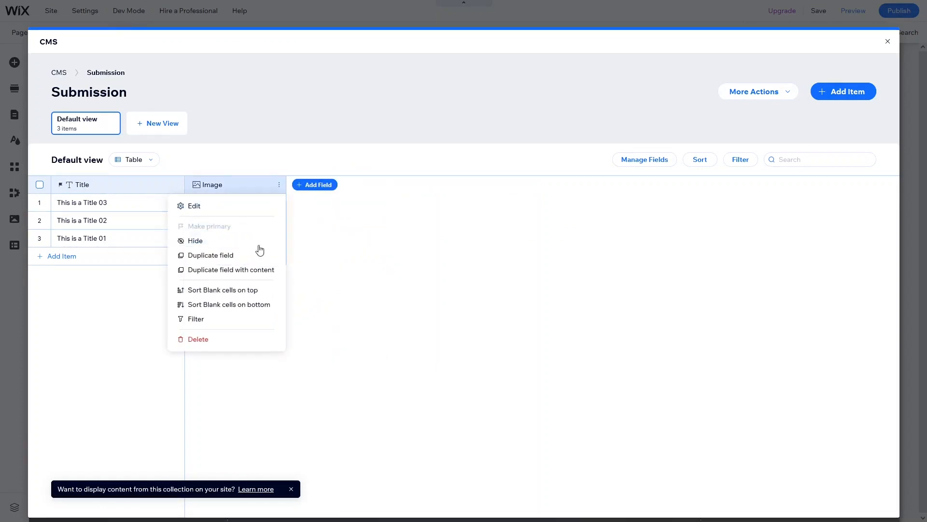
left_click(213, 241)
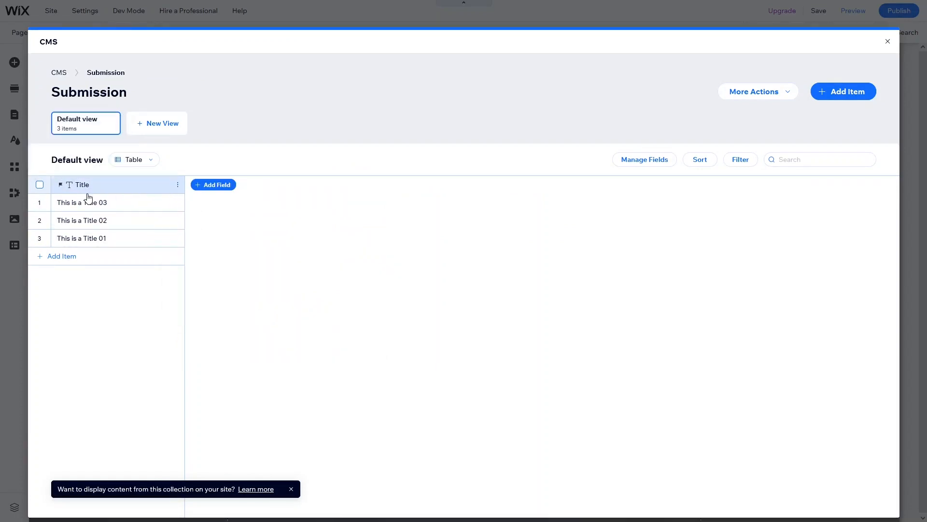
- Delete the three sample items Title 01, Title 02 and Title 03
left_click(39, 238)
left_click(39, 203)
left_click(40, 220)
key("Delete")
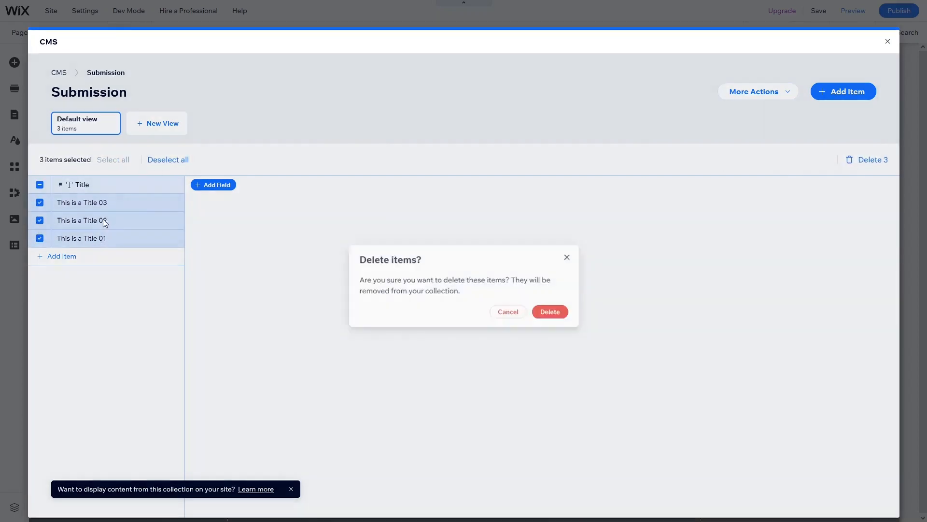
left_click(547, 315)
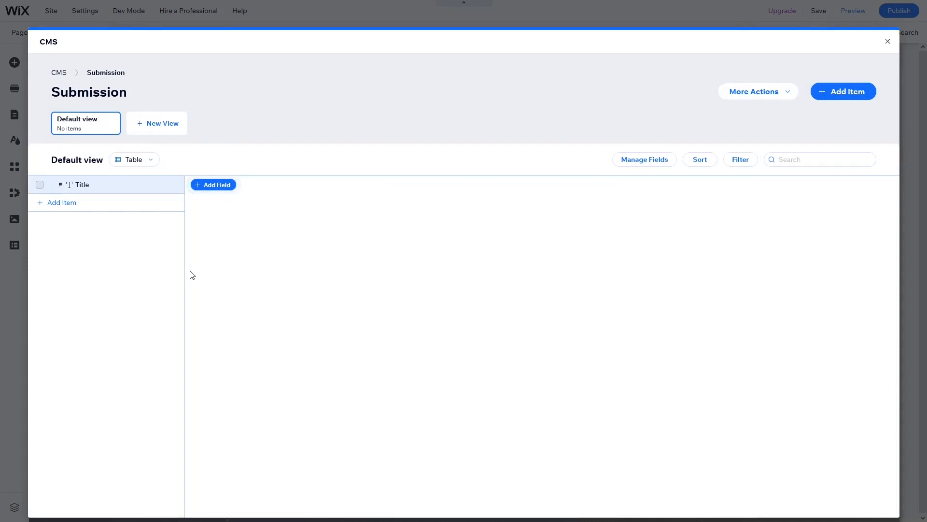
- Rename the Title field to Name and save it
left_click(98, 191)
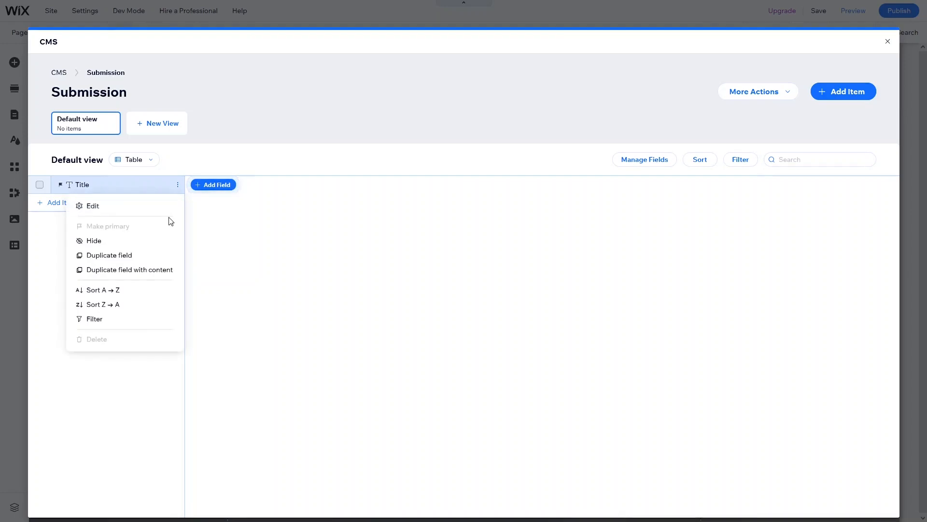
left_click(108, 208)
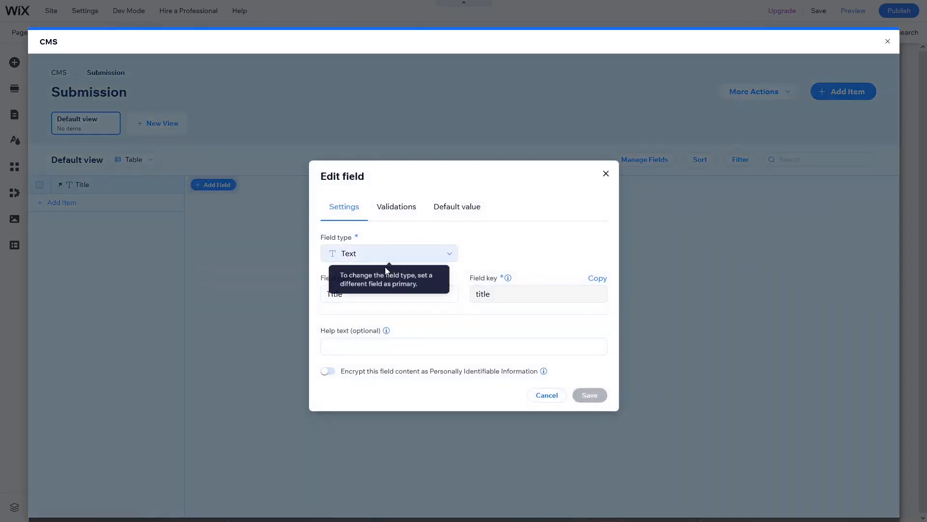
left_click(367, 295)
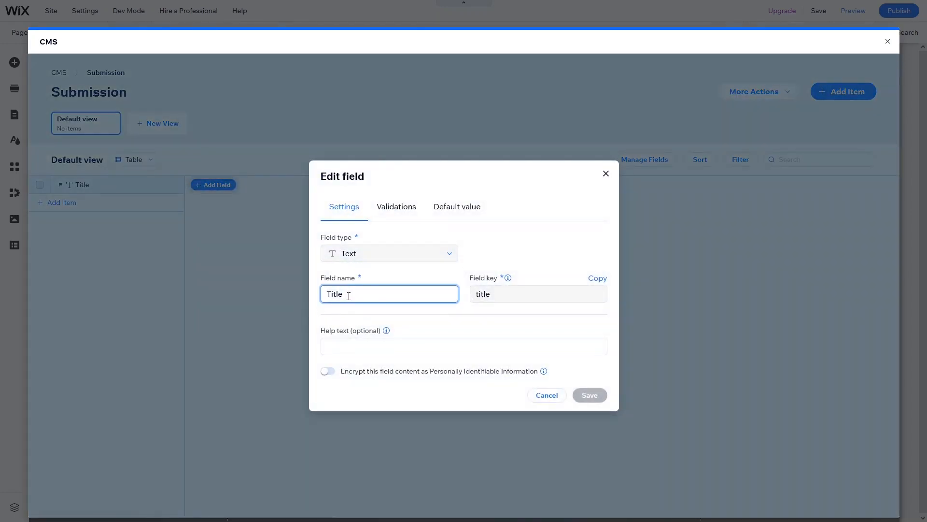
double_click(338, 295)
type("Name")
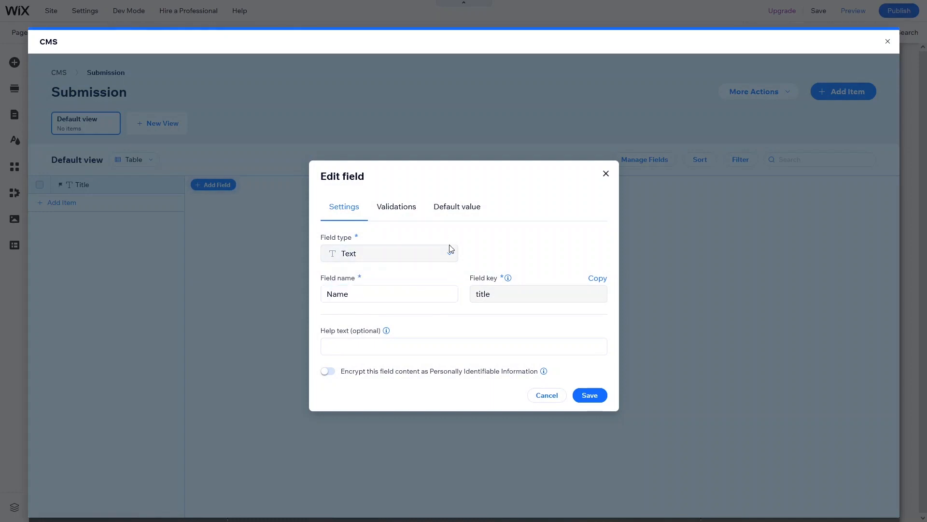
left_click(450, 253)
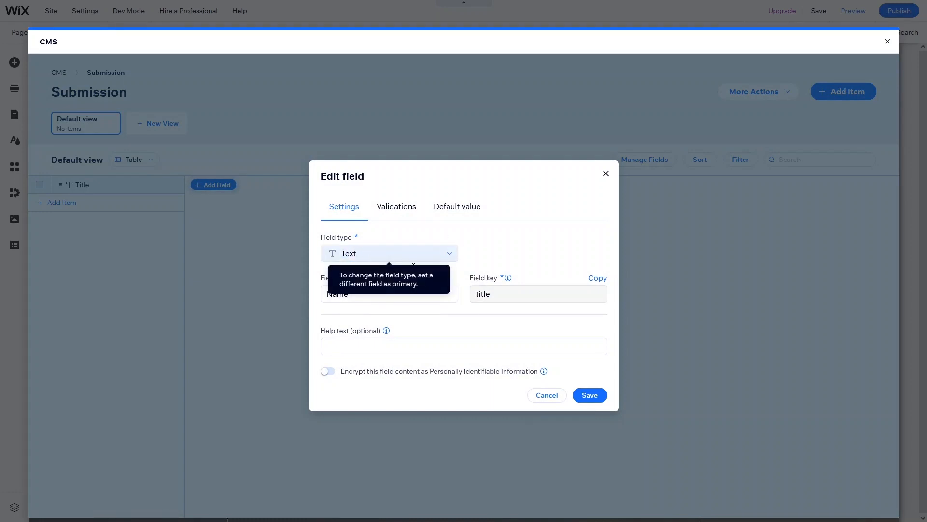
left_click(590, 397)
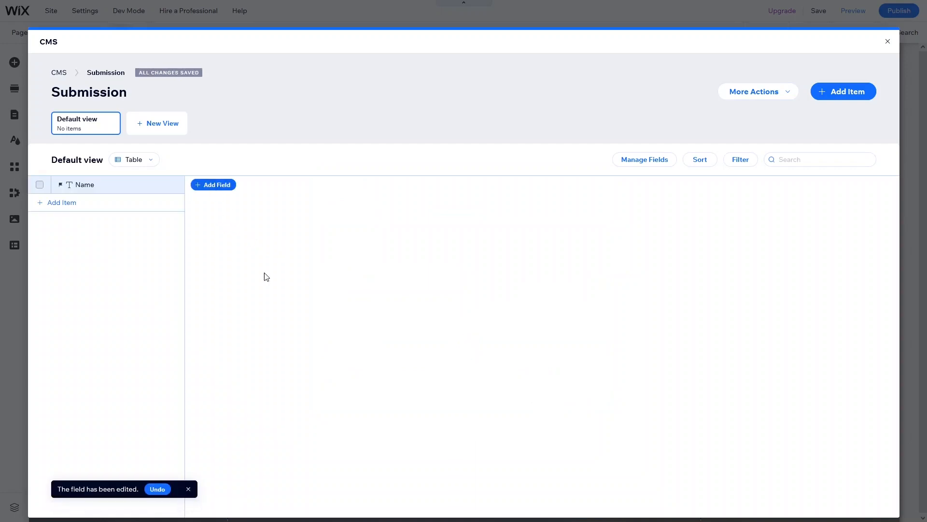
- Add a new Text field named Email to the collection
left_click(215, 184)
left_click(397, 300)
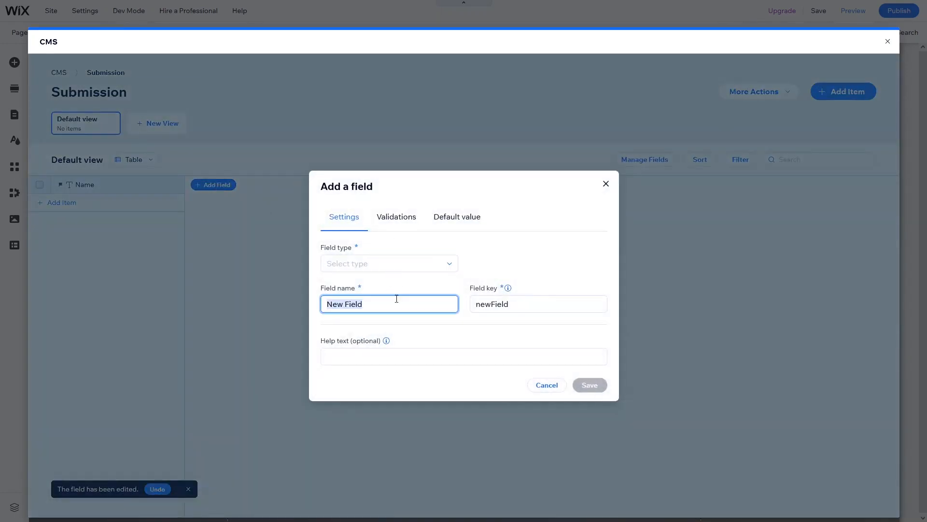
type("En")
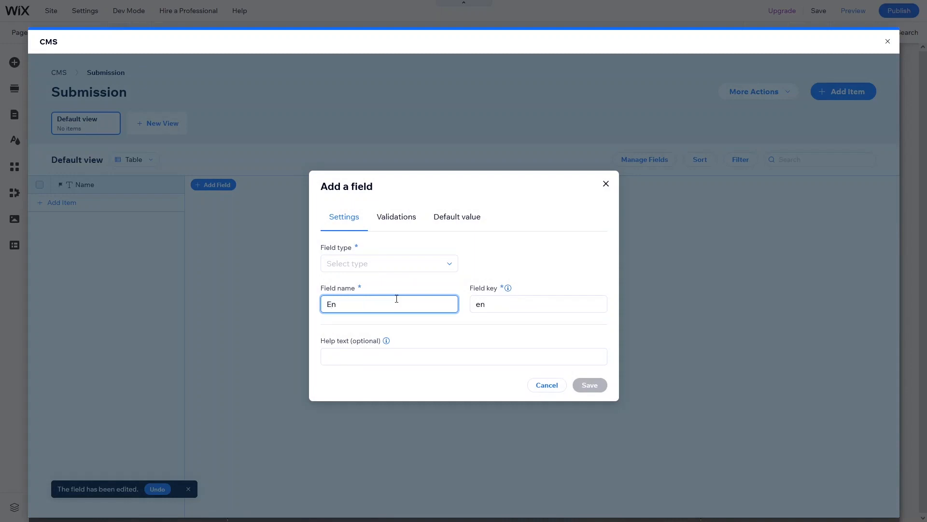
key("BackSpace")
type("mail")
left_click(424, 263)
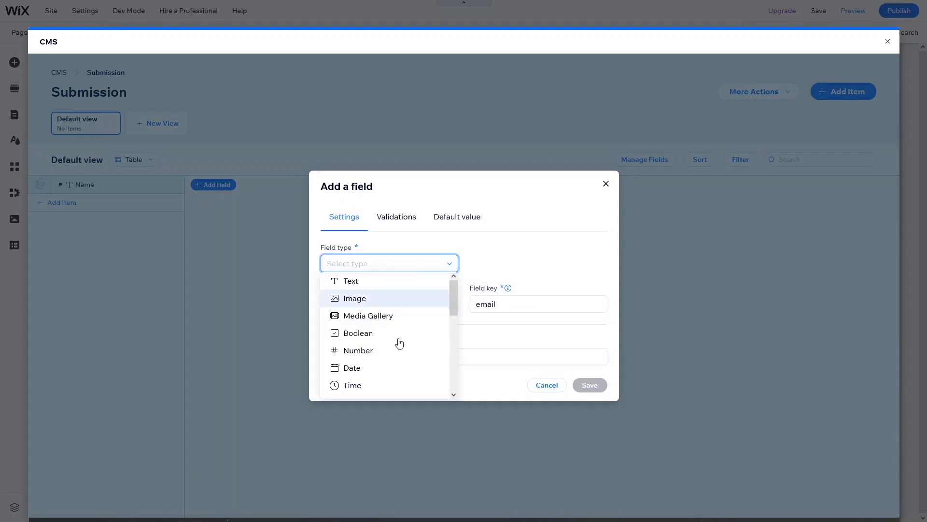
left_click(377, 284)
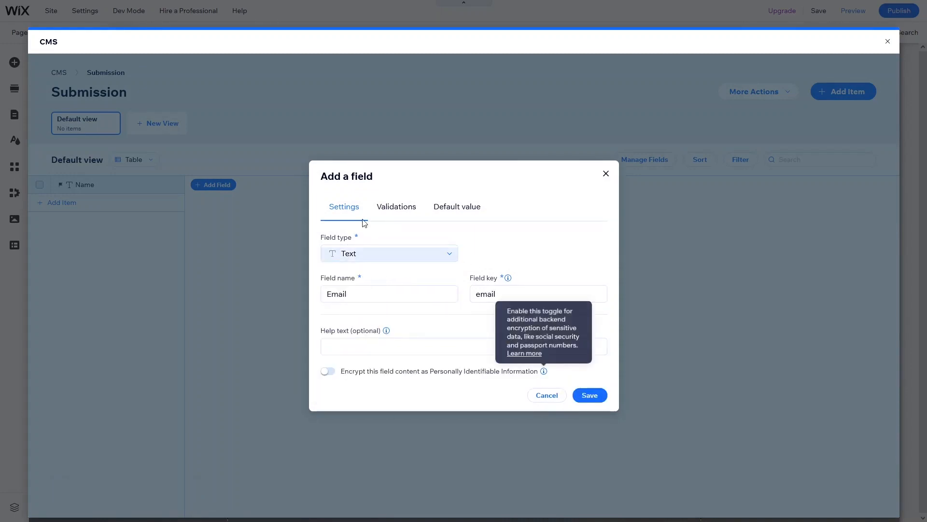
left_click(578, 396)
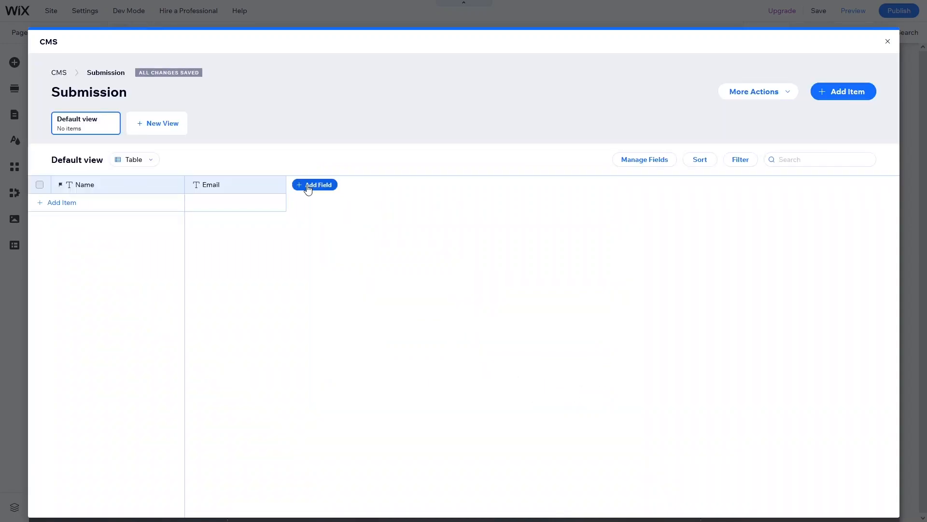
left_click(308, 189)
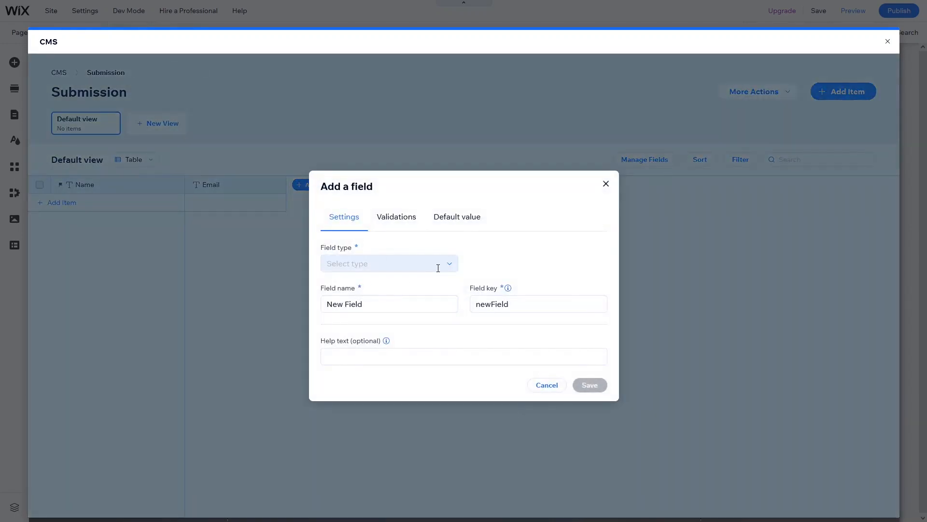
- Make the new field a Number type named Phone no and save it
left_click(446, 266)
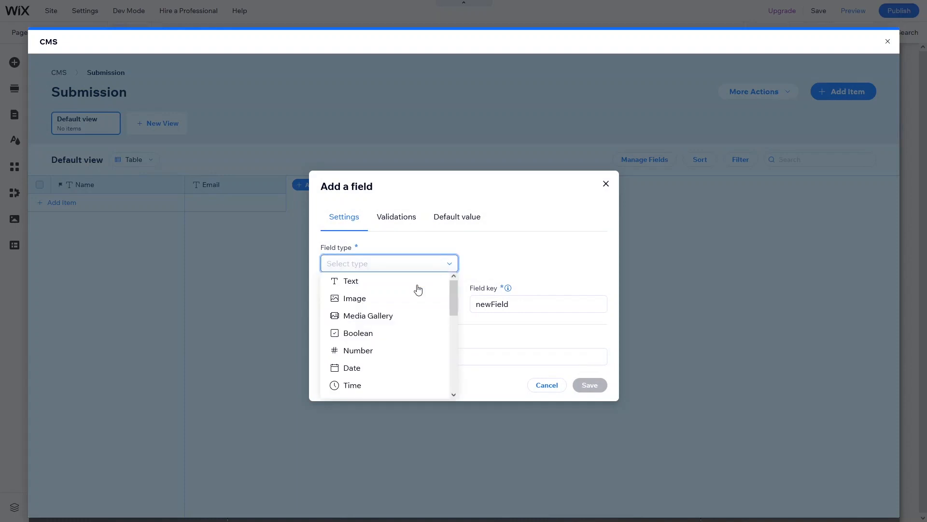
left_click(374, 352)
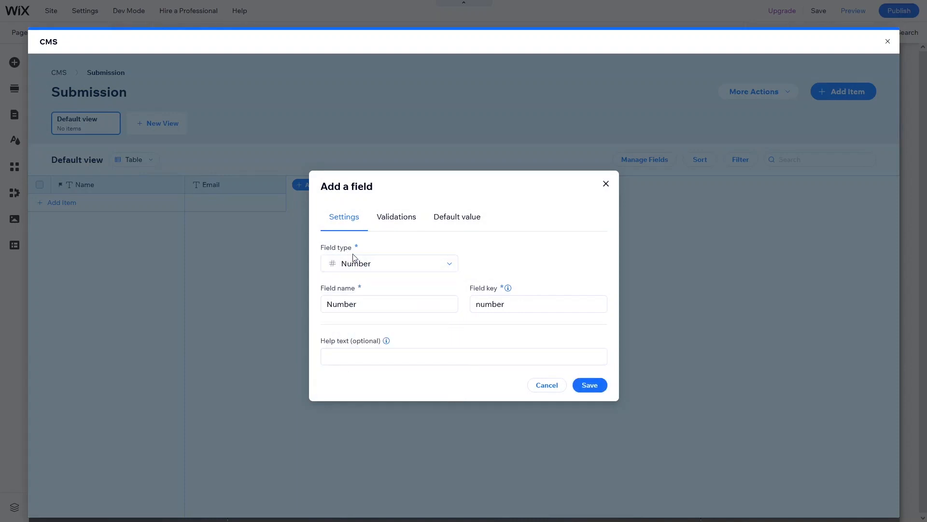
left_click(370, 308)
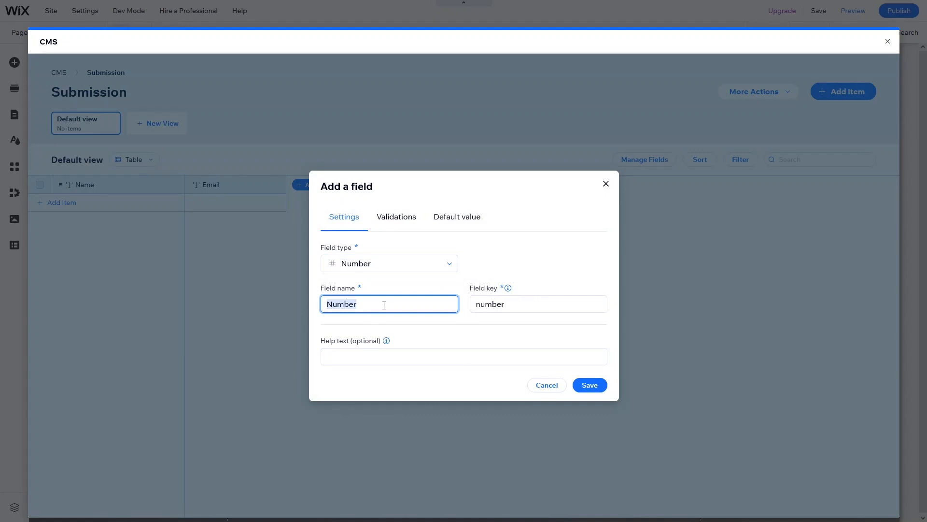
left_click(385, 305)
left_click_drag(385, 305, 281, 305)
type("Phone np")
key("BackSpace")
type("o")
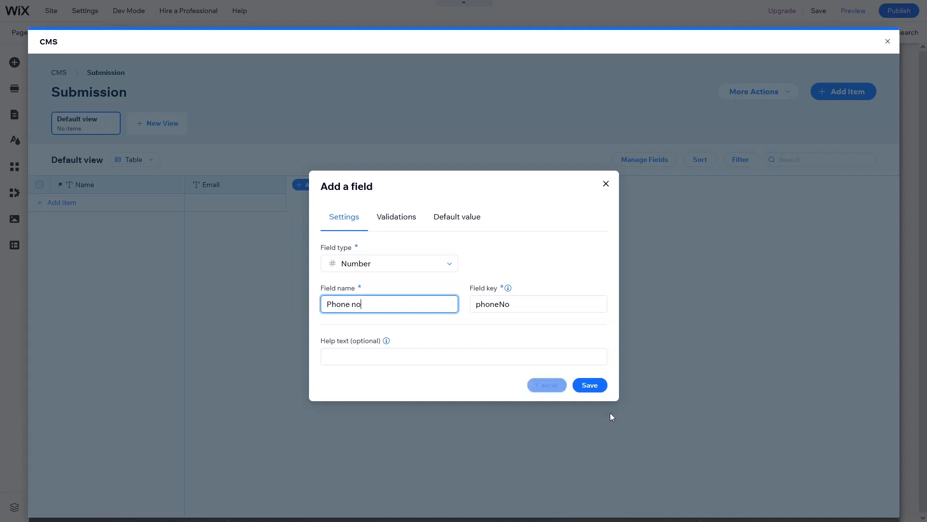
left_click(594, 391)
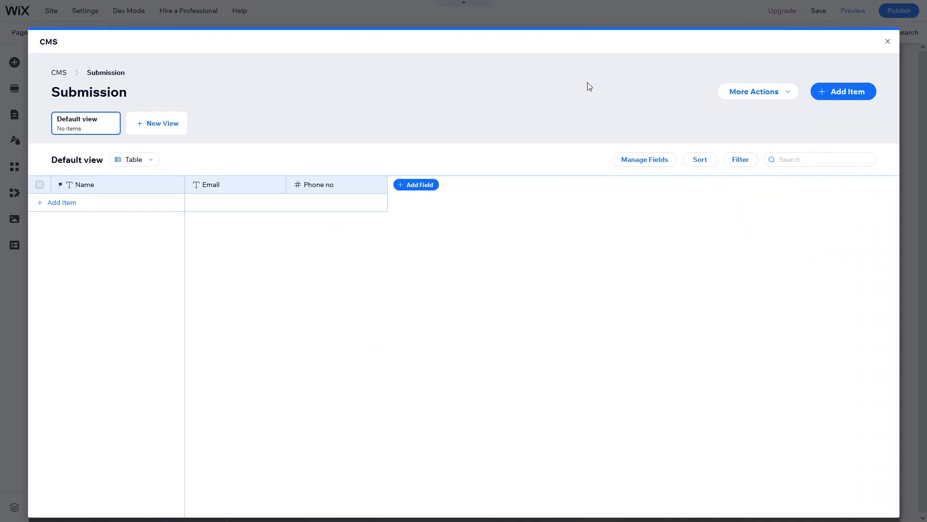
- Set the Submission collection's permissions so it stores Form submissions
left_click(788, 94)
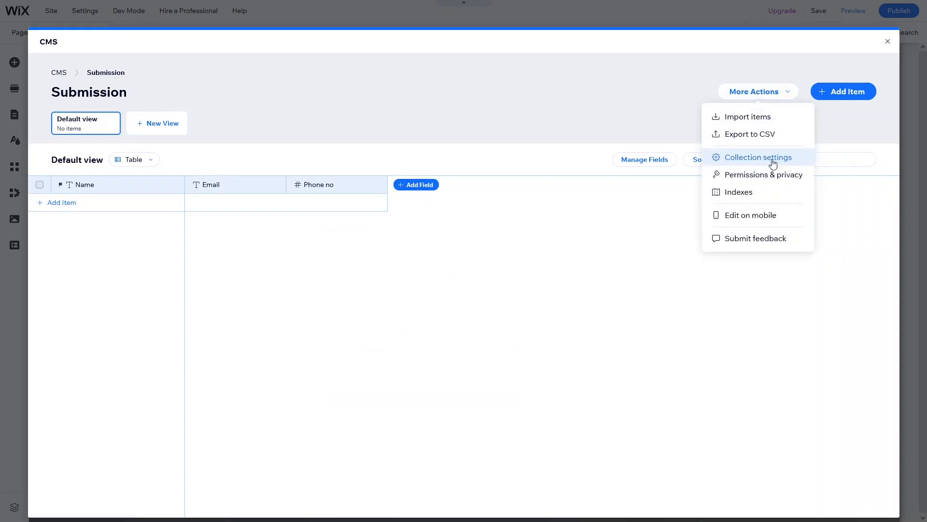
left_click(773, 162)
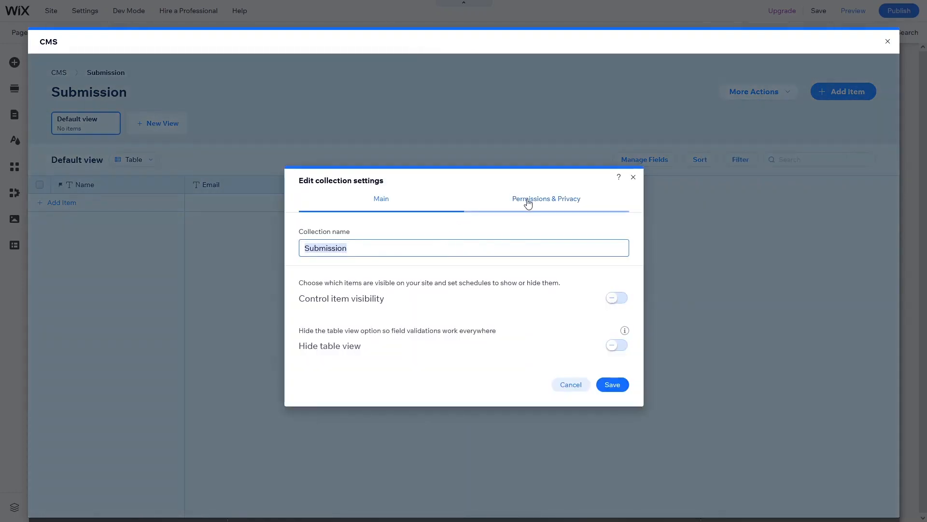
left_click(554, 202)
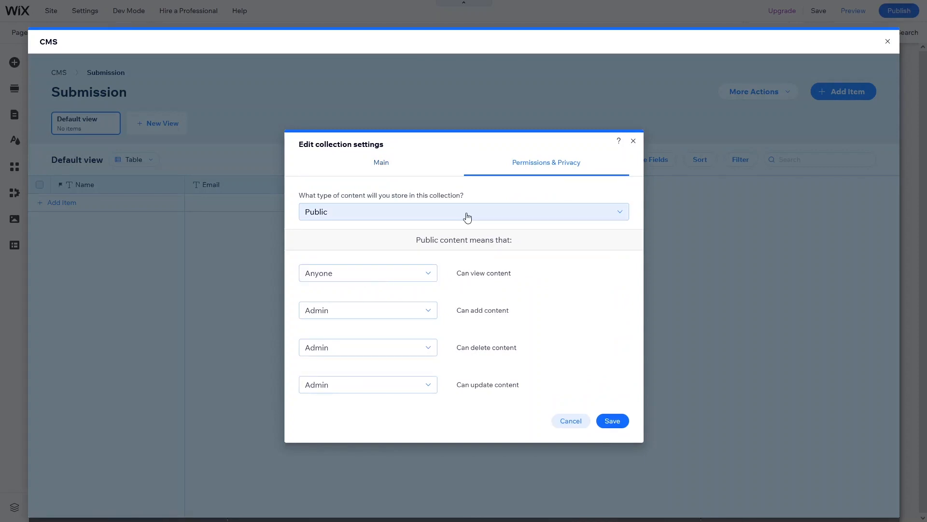
left_click(467, 214)
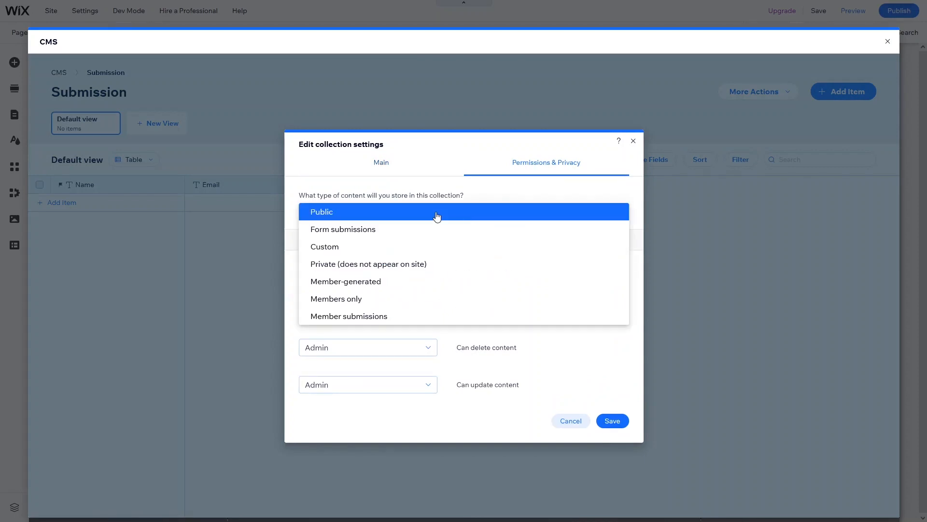
left_click(382, 232)
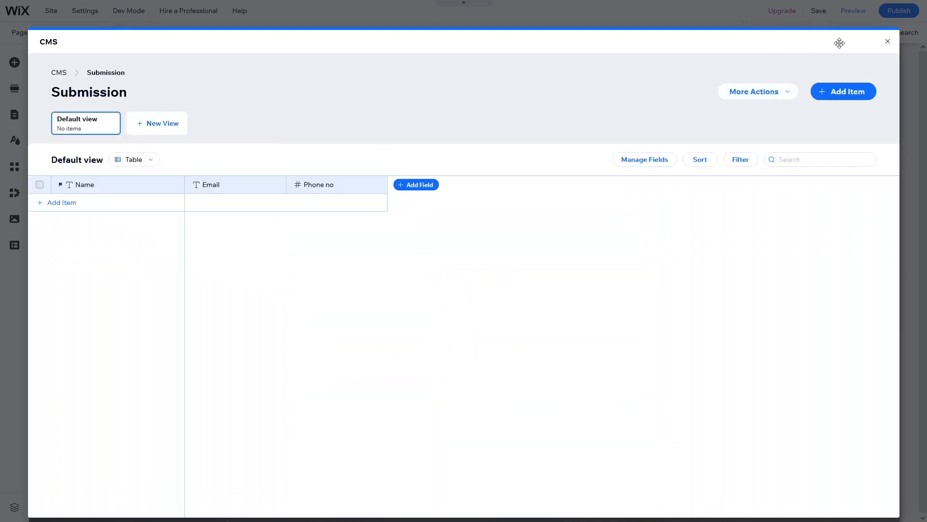
- Close the CMS and drop a Text Input onto the Coming Soon section
left_click(887, 43)
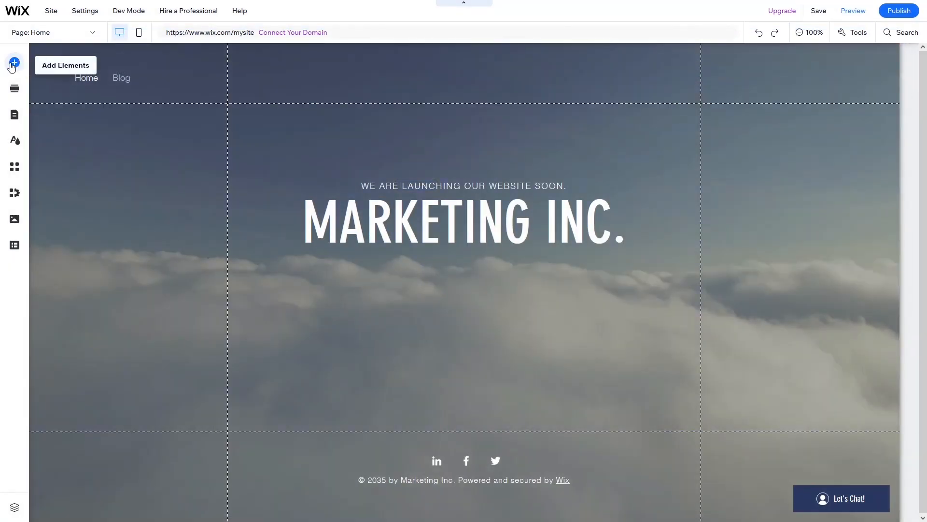
left_click(14, 63)
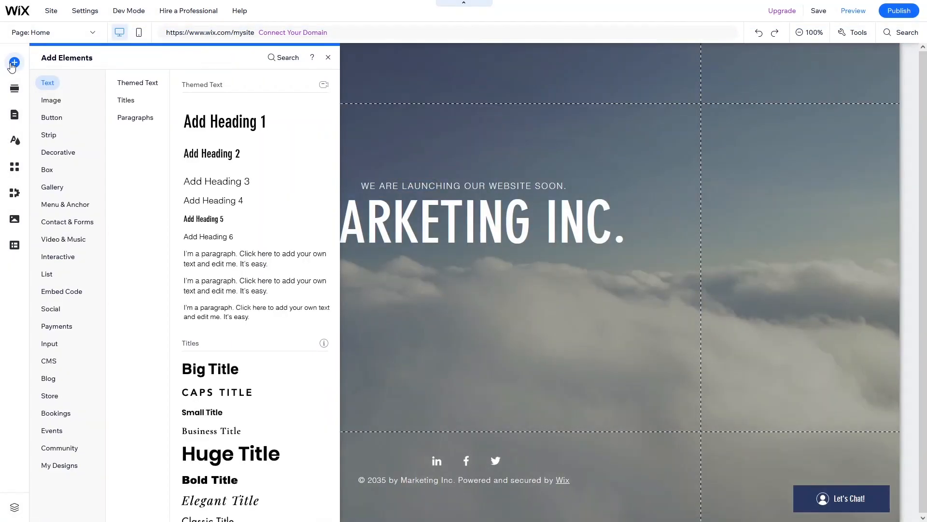
left_click(52, 345)
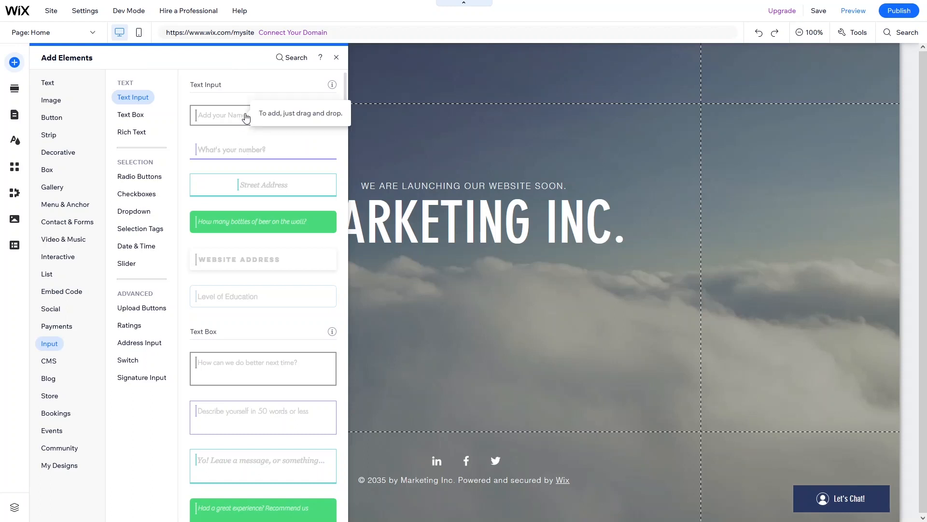
left_click_drag(247, 117, 427, 286)
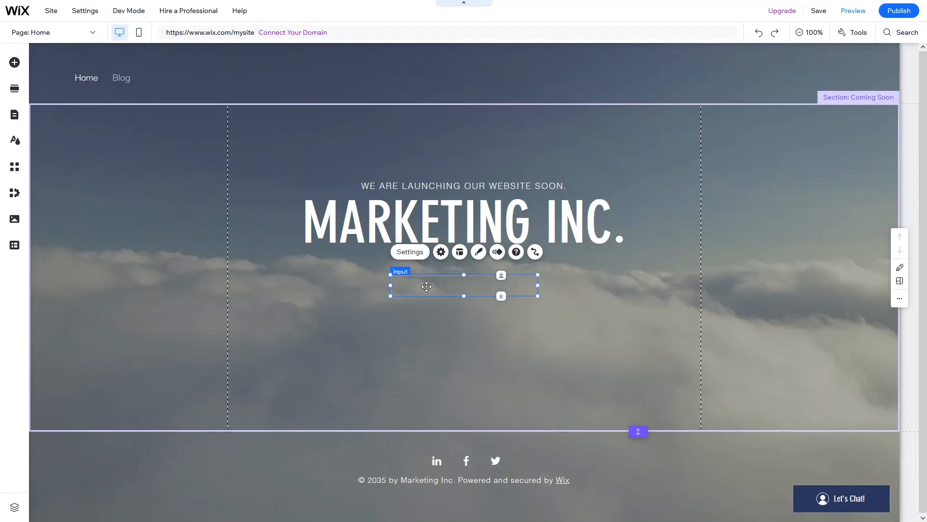
- Stack the three text inputs one under another below the MARKETING INC. heading
left_click_drag(427, 287, 432, 356)
left_click_drag(447, 299, 428, 354)
left_click_drag(433, 286, 433, 288)
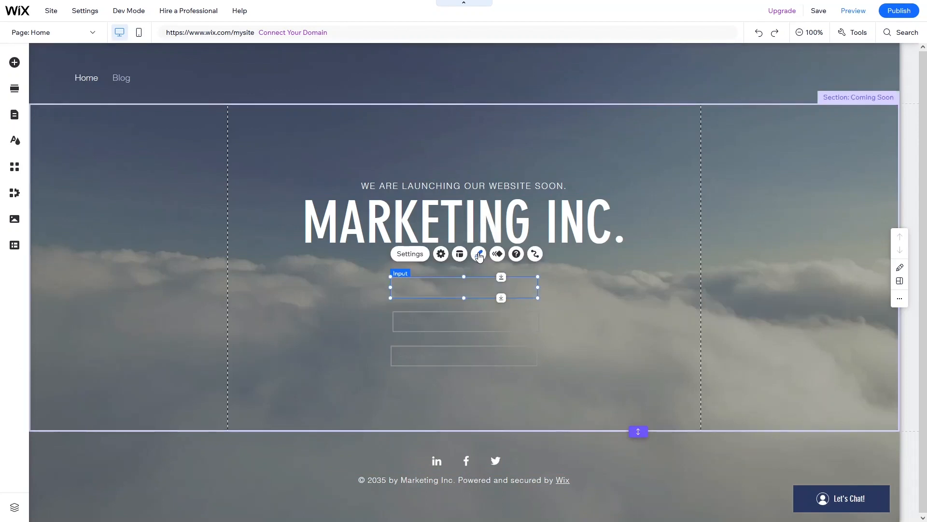
- Apply the white 'Add your Name' Text Input design to the first, second and third inputs
left_click(479, 255)
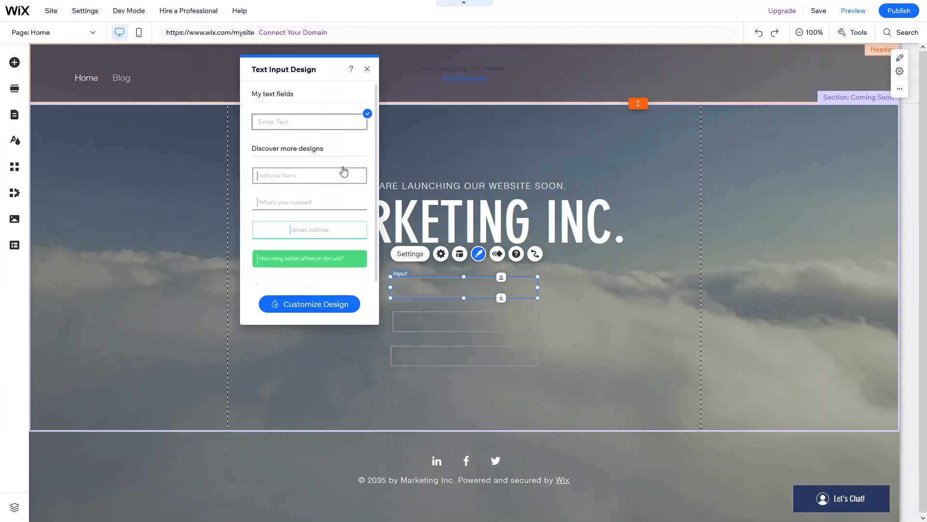
scroll(336, 227, "down", 1)
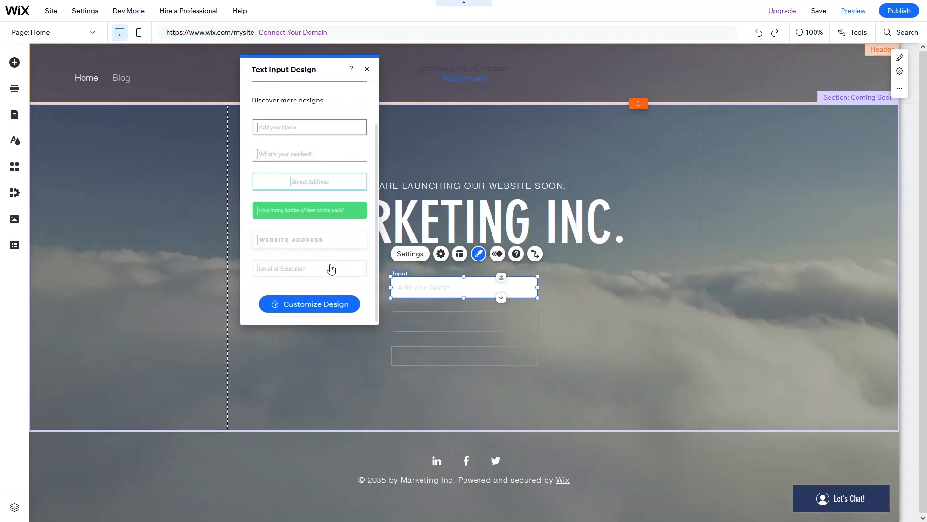
left_click(331, 269)
left_click(461, 323)
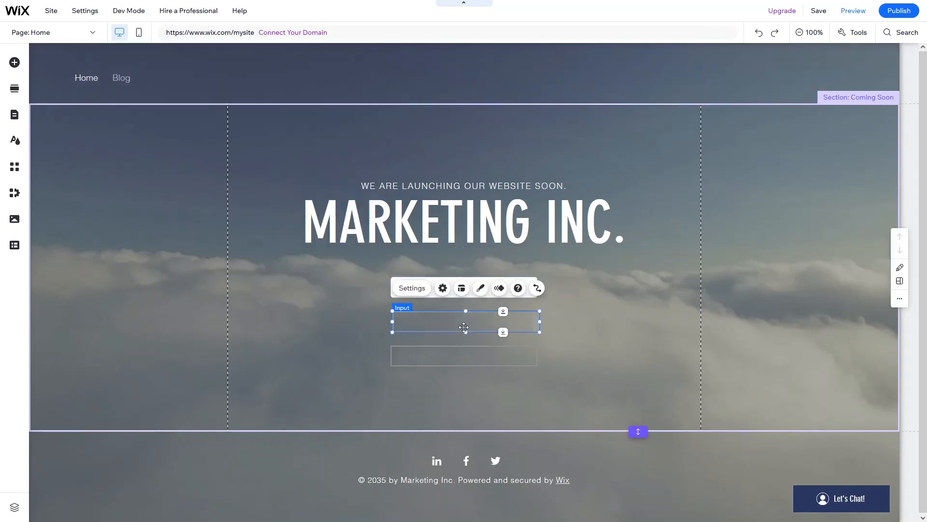
left_click(480, 288)
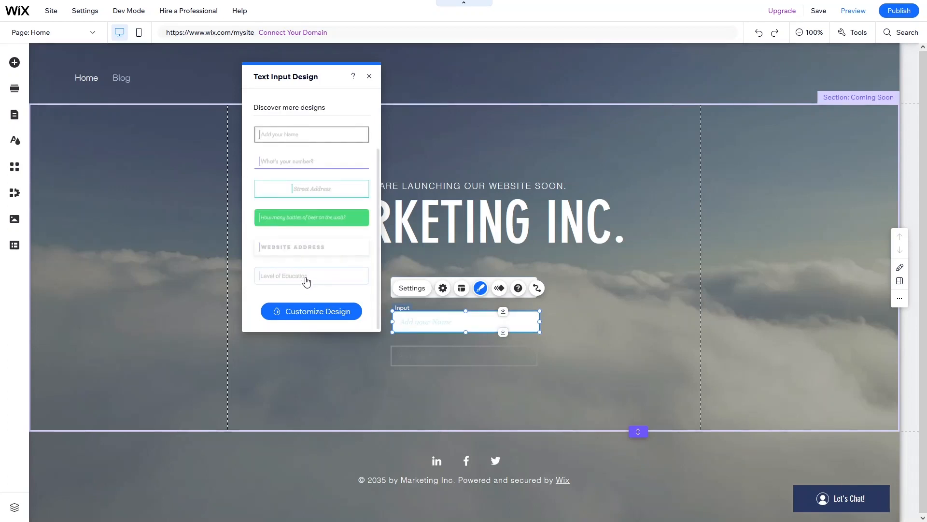
left_click(460, 358)
left_click(478, 327)
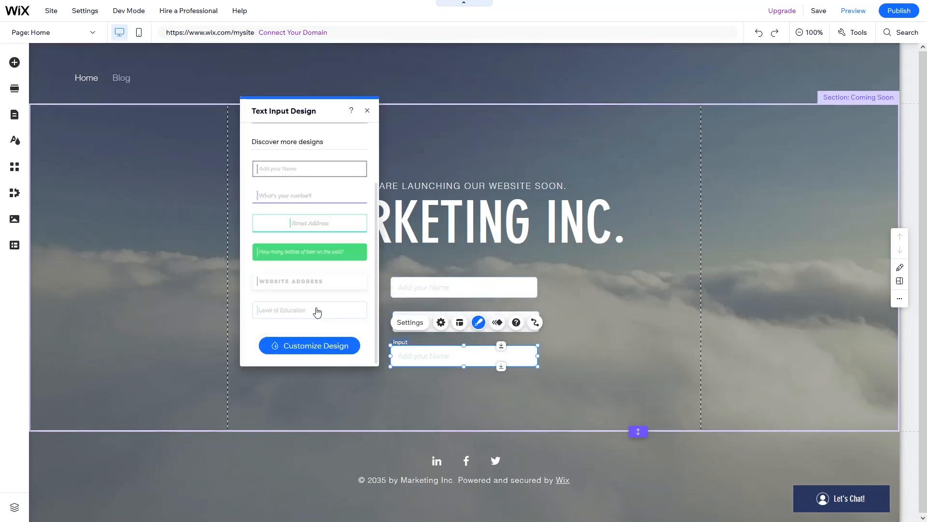
left_click(317, 311)
left_click(320, 389)
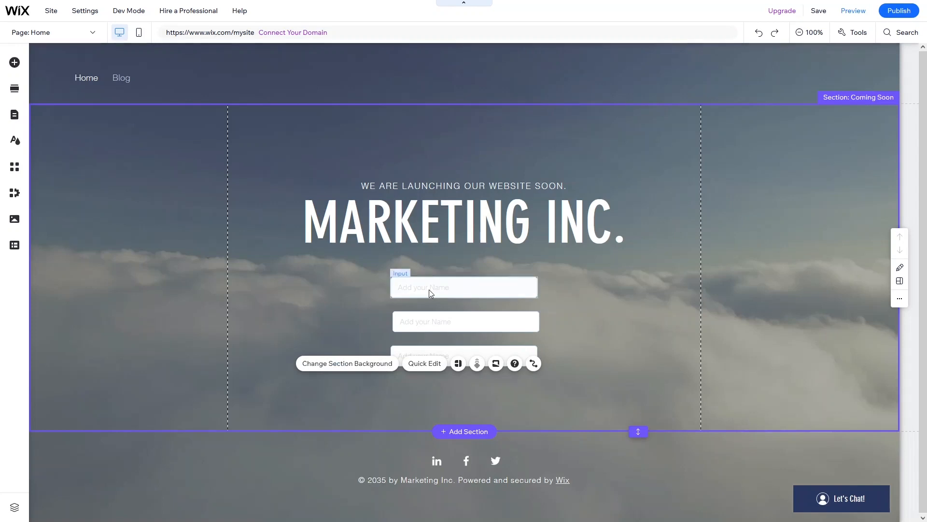
- Set the first input's field title to 'Full Name'
left_click(447, 288)
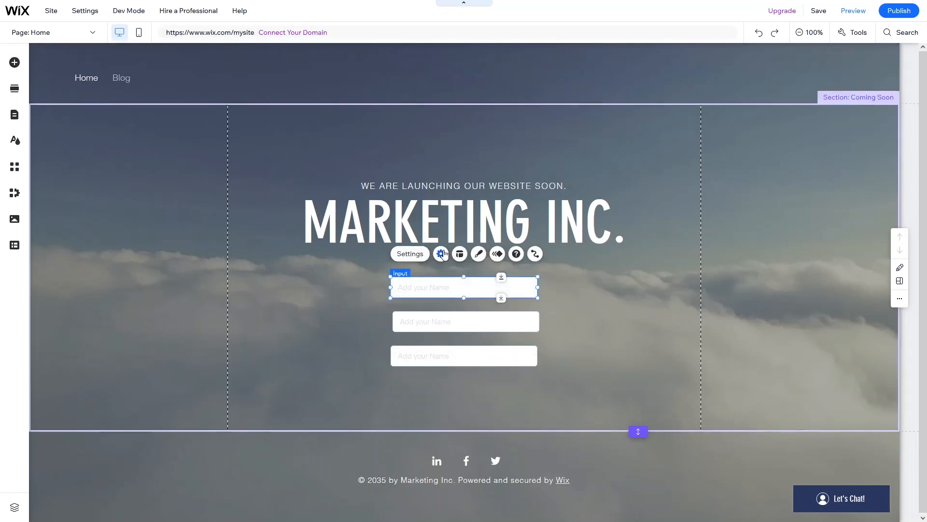
left_click(442, 254)
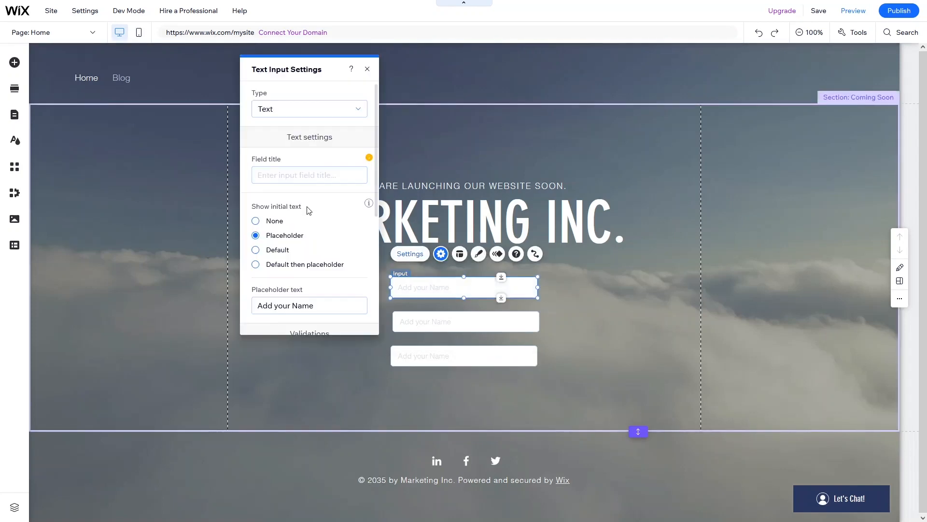
left_click(300, 175)
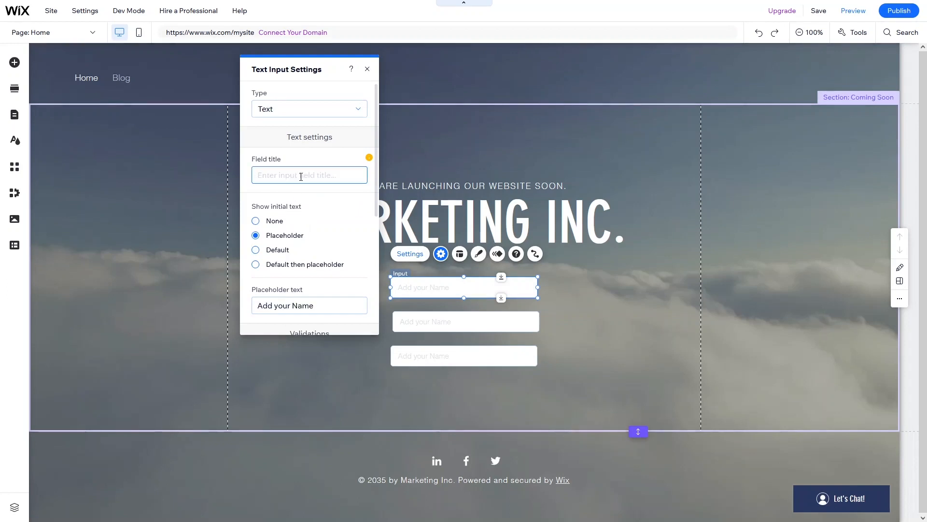
type("FullName")
key("Left")
key("Left")
key("Left")
key("Left")
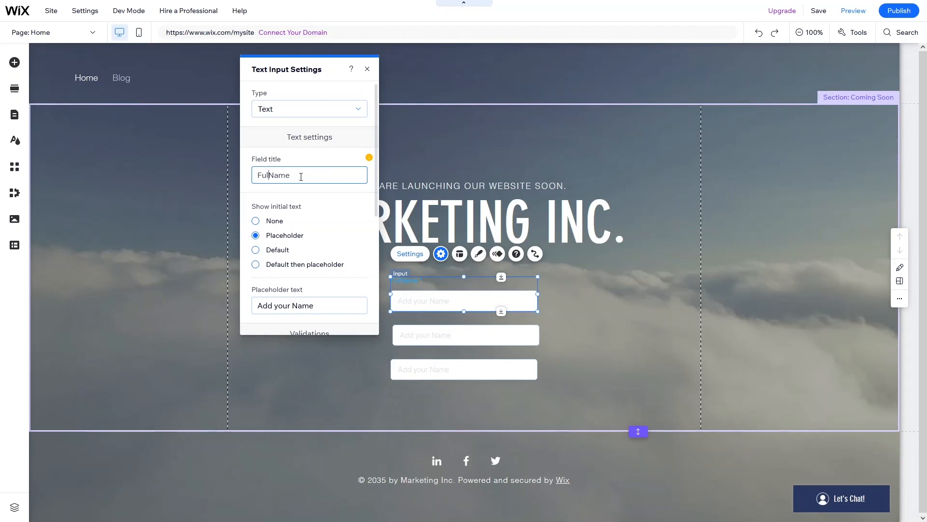
type("l")
left_click(417, 339)
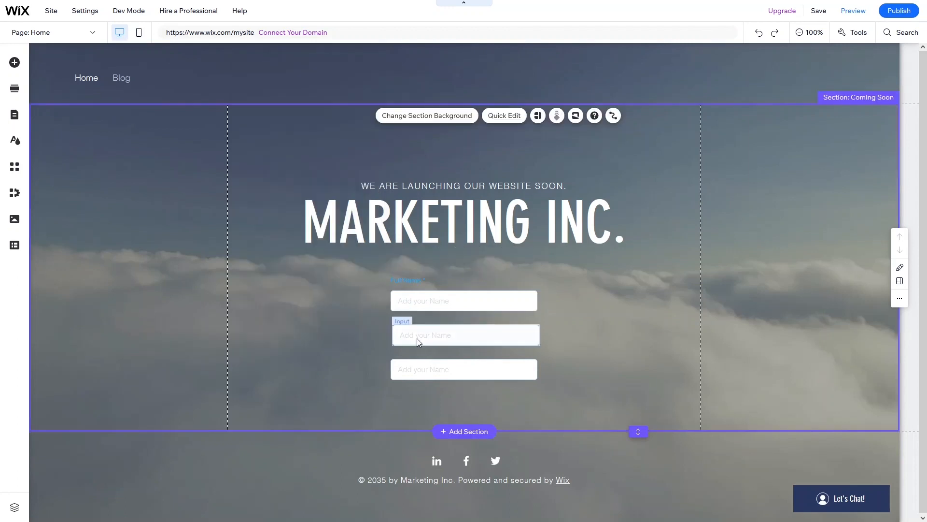
- Title the second input 'Email' with placeholder text 'Add your Email'
left_click(417, 339)
left_click(443, 301)
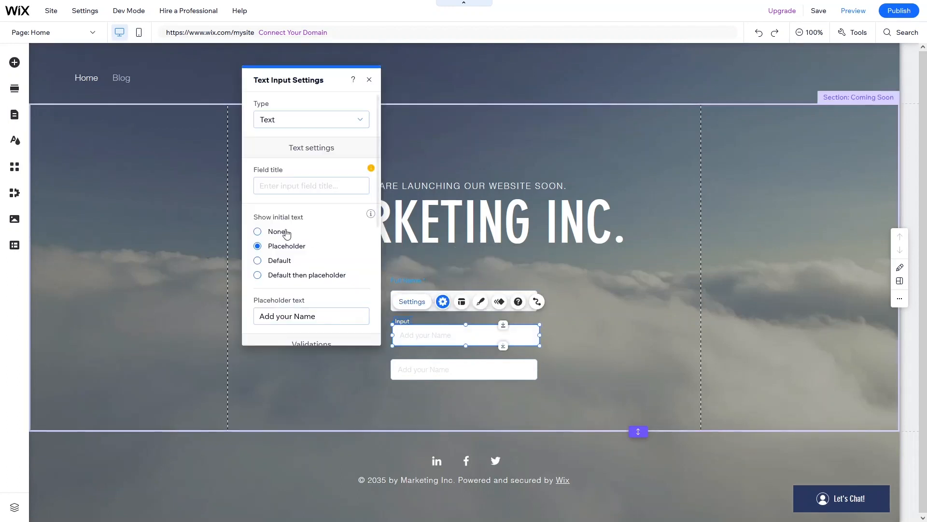
triple_click(279, 180)
type("Emil")
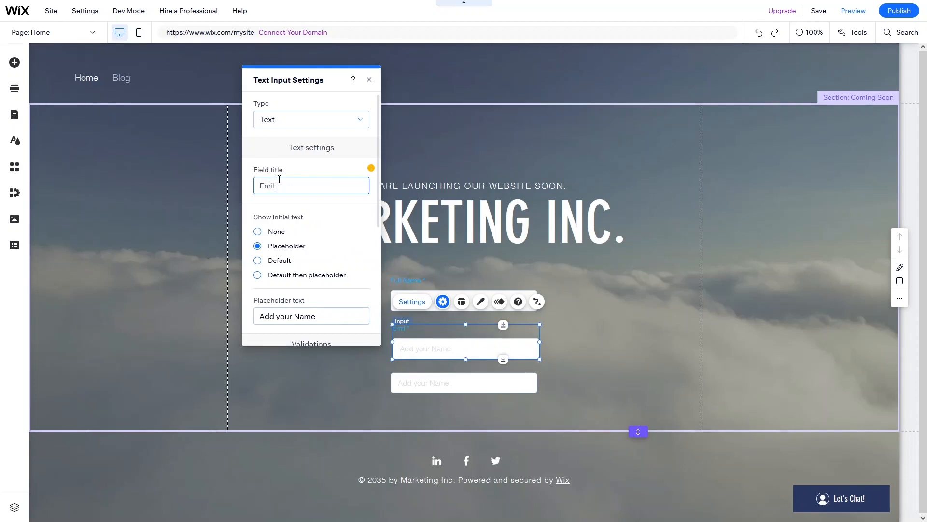
key("Left")
type("a")
left_click(321, 317)
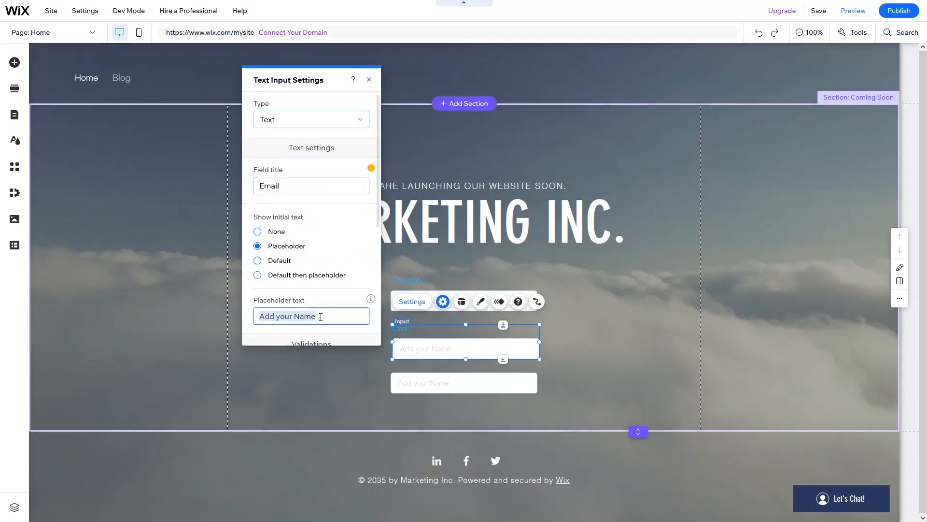
double_click(321, 317)
type("Email")
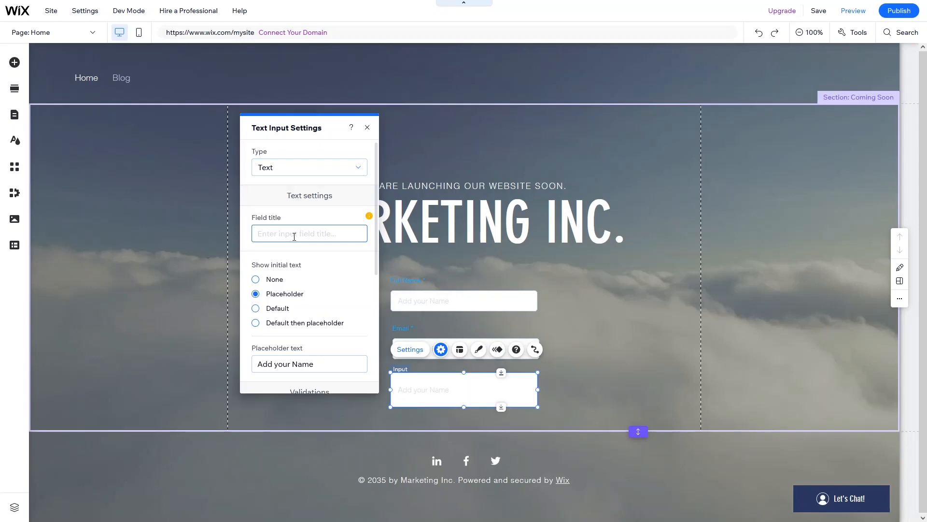
- Change the third input's placeholder to 'Add your Phone' and close its settings
type("Pho")
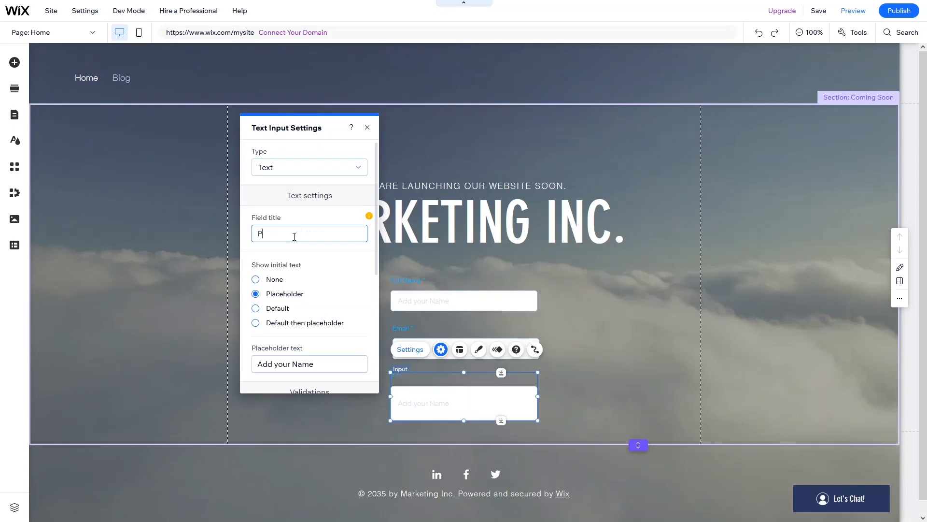
type("ne")
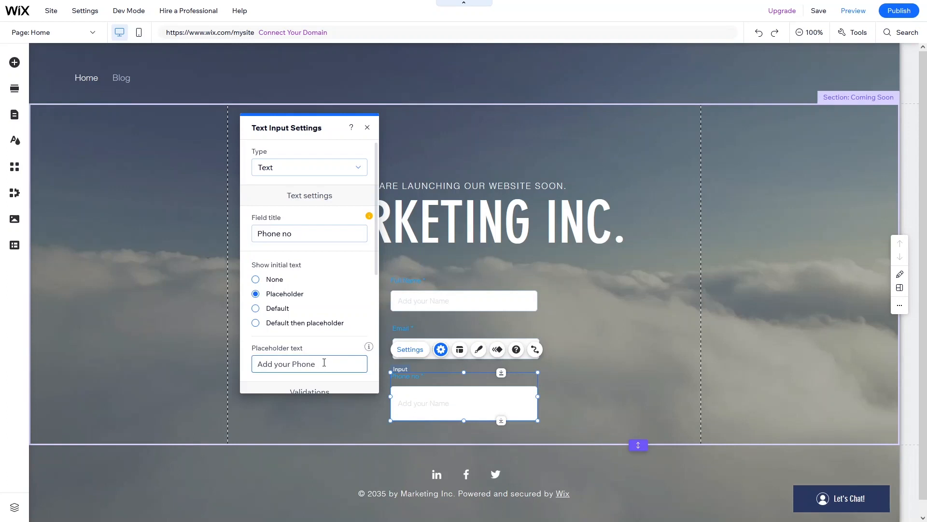
left_click(437, 262)
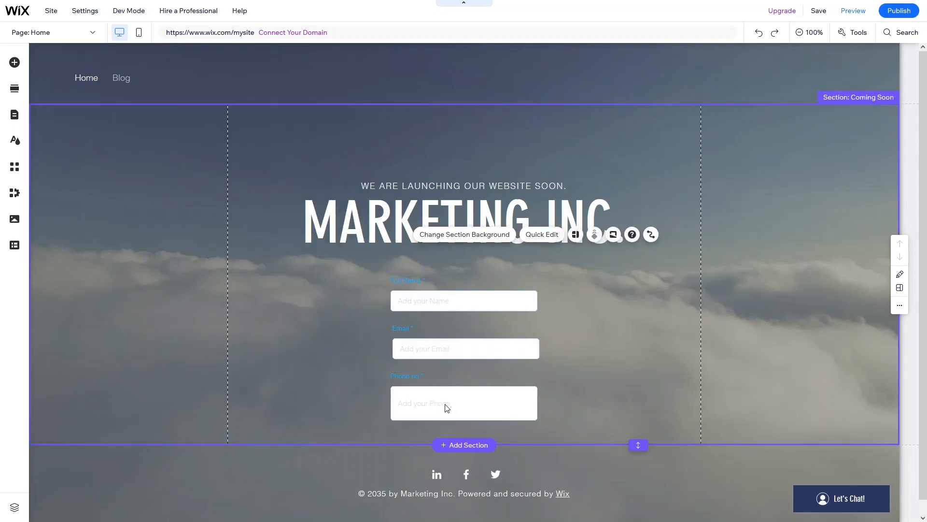
left_click(353, 290)
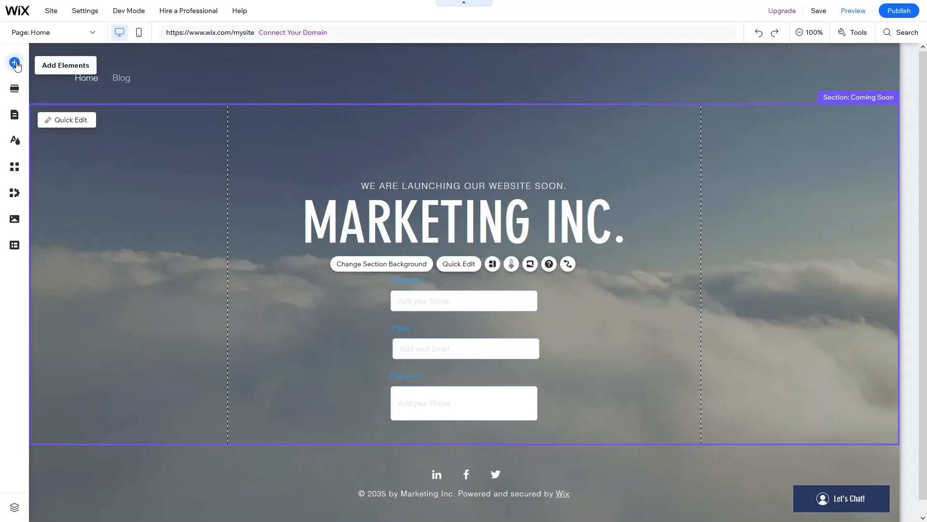
- Add a CMS dataset to the page
left_click(15, 63)
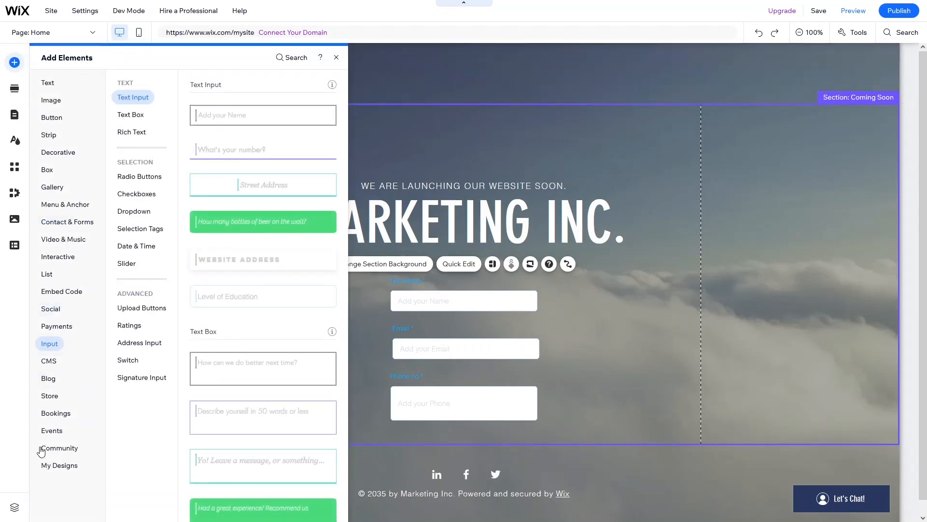
left_click(42, 448)
left_click(51, 361)
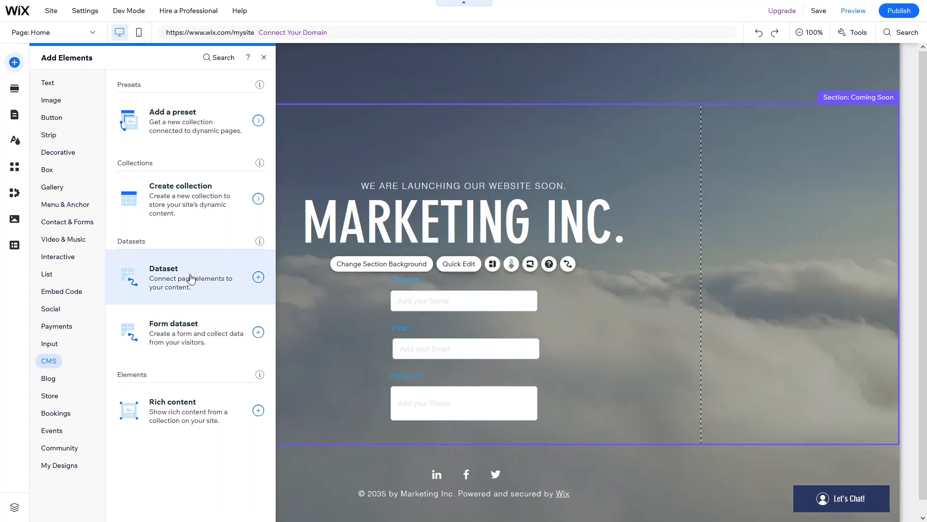
left_click(192, 278)
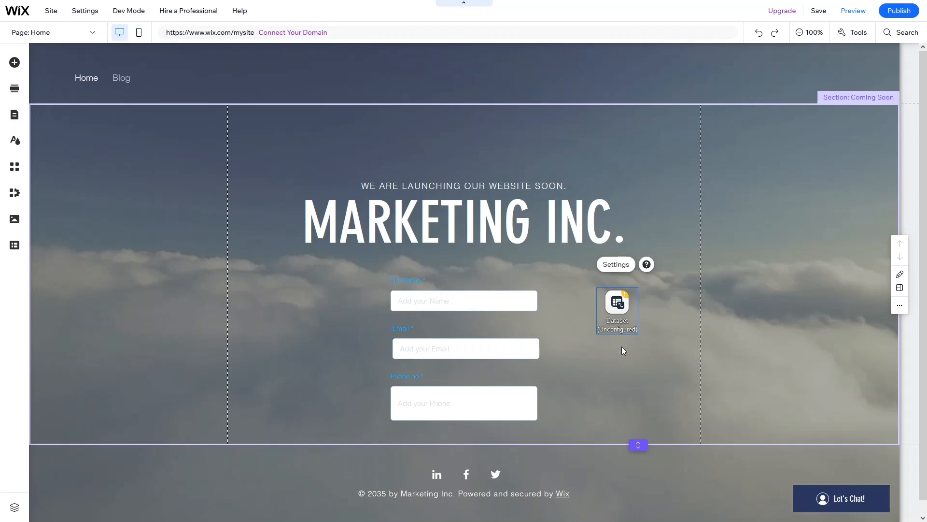
- Connect the dataset to the Submission collection and set its mode to Write-only
left_click(618, 267)
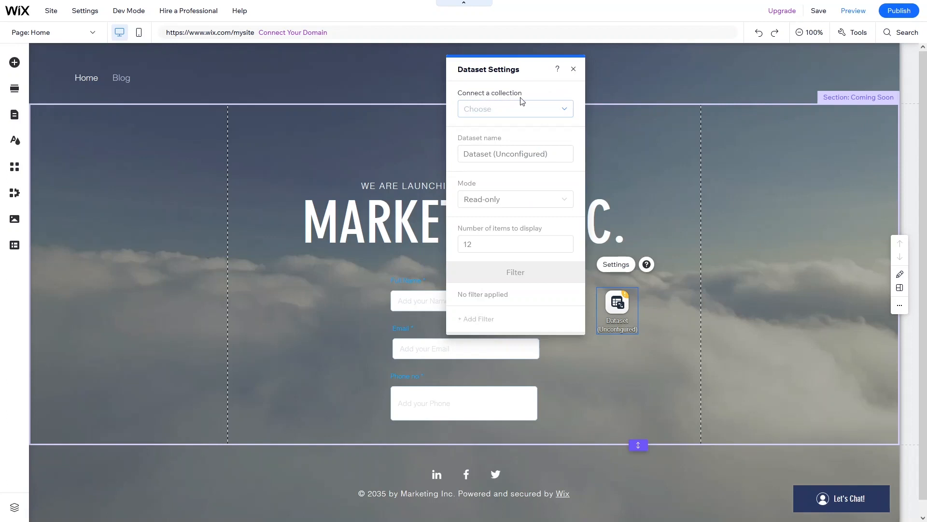
left_click(535, 108)
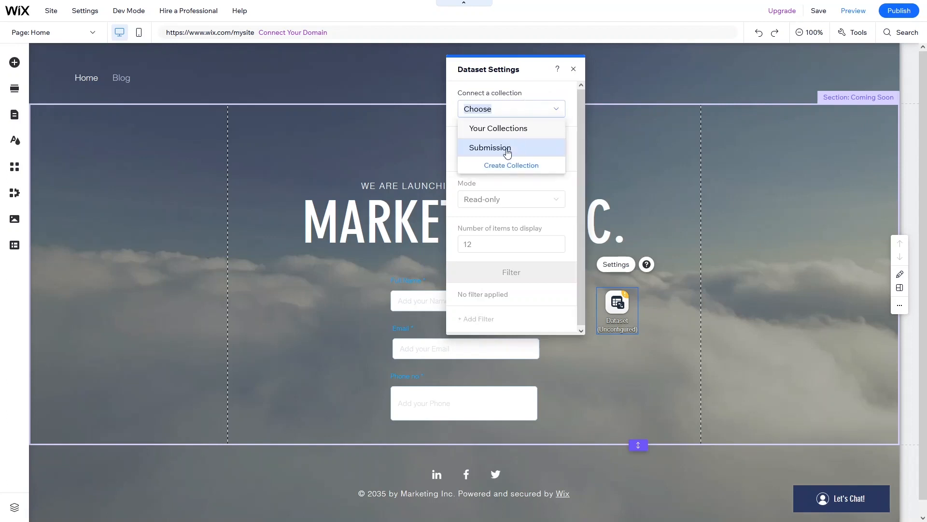
left_click(505, 147)
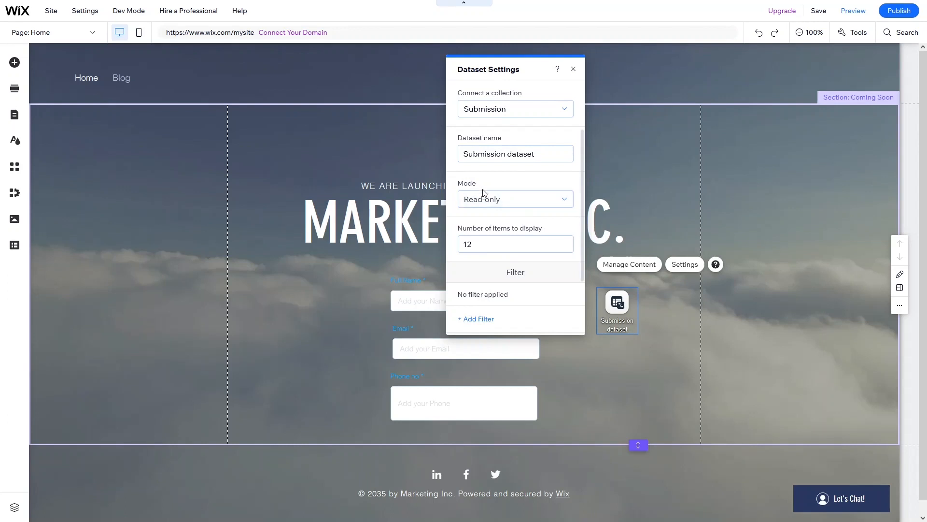
left_click(512, 203)
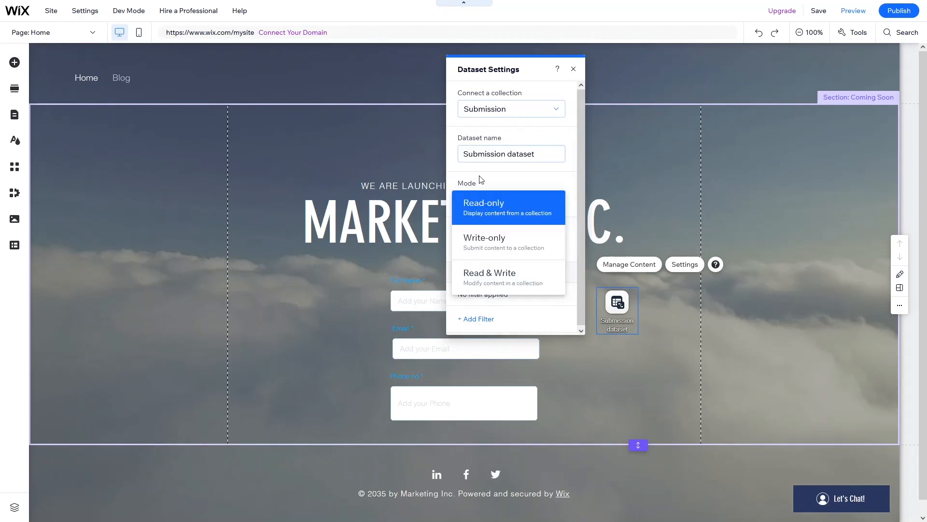
left_click(508, 248)
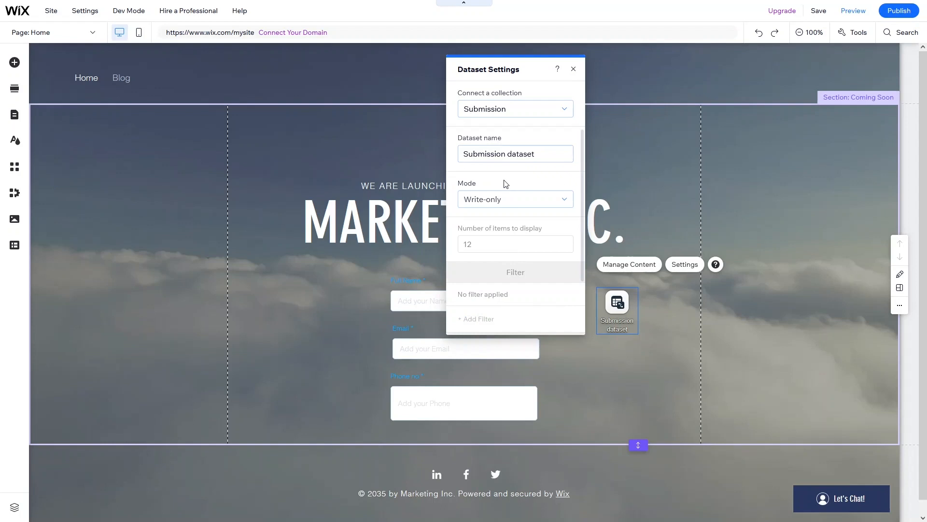
left_click(573, 69)
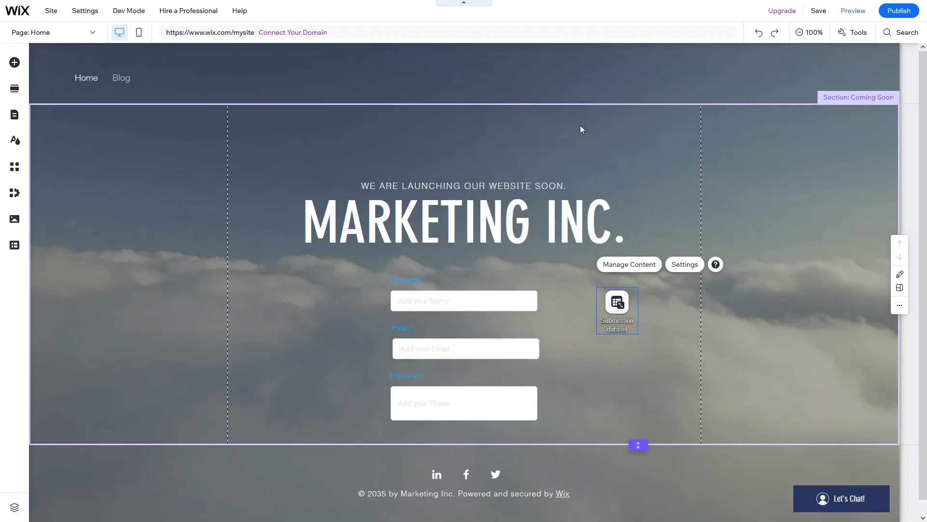
- Connect the Full Name input to Submission dataset, linking its value to Name (Text)
left_click(501, 300)
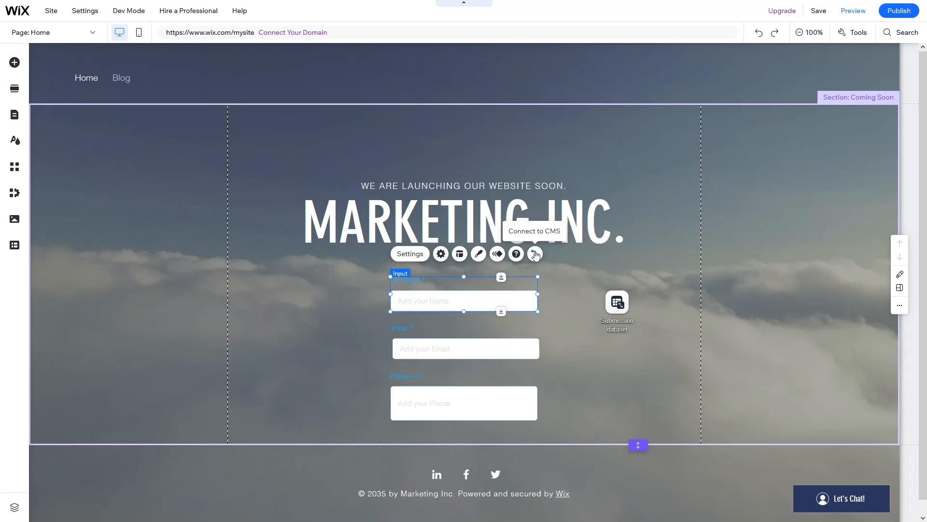
left_click(535, 255)
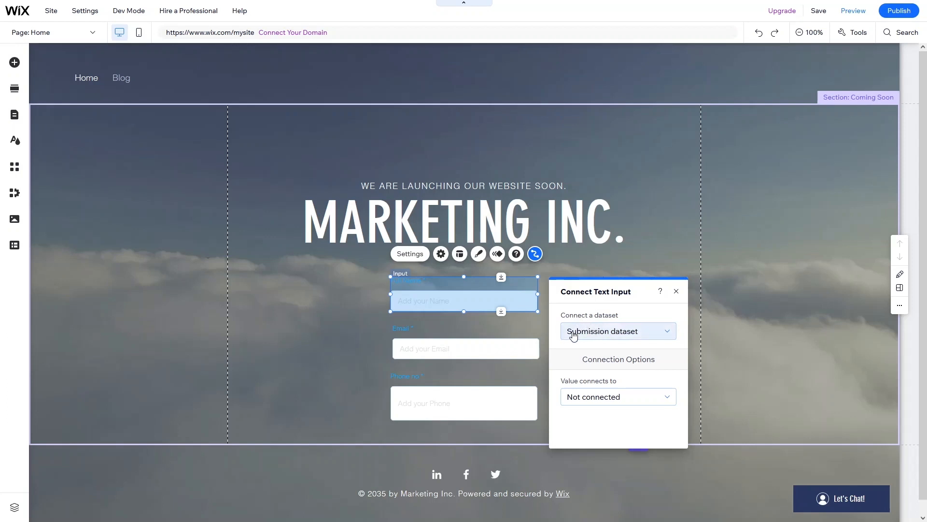
left_click(652, 338)
left_click(651, 338)
left_click(647, 407)
left_click(614, 329)
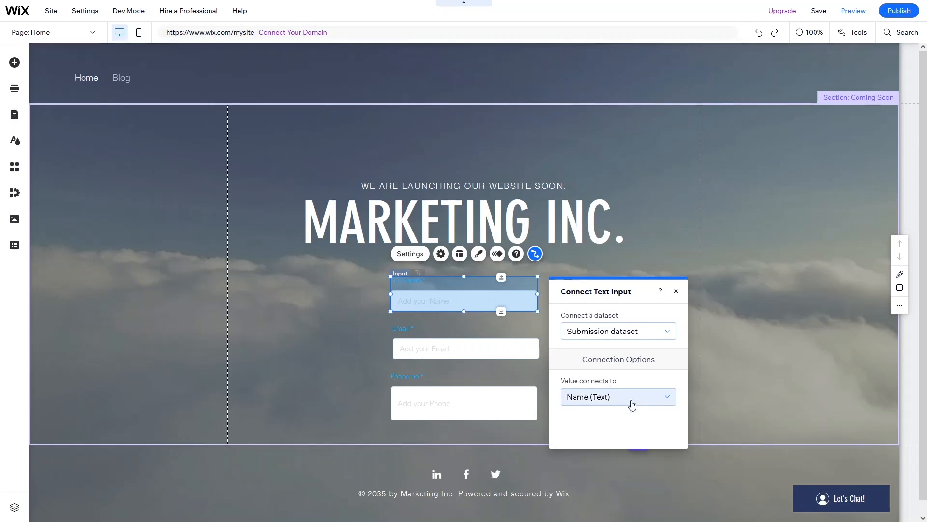
left_click(633, 404)
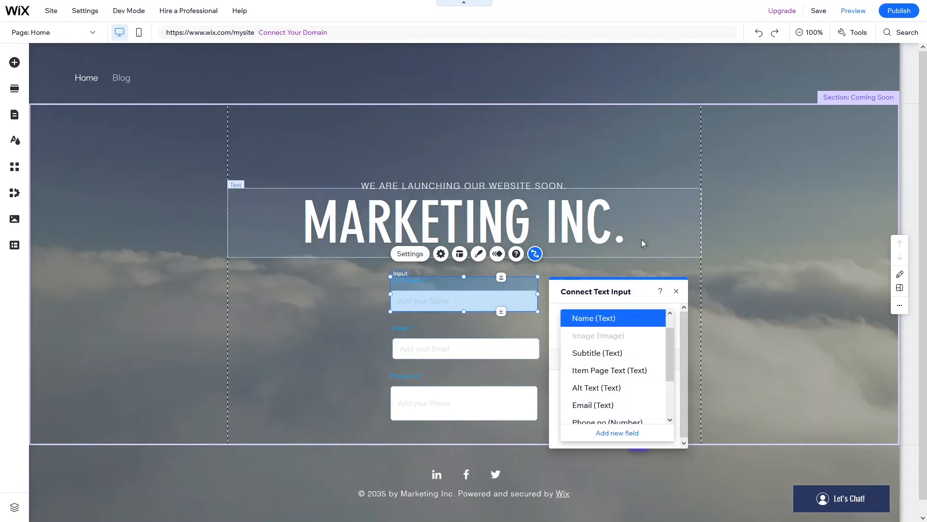
- Link the Email input's value to the Email (Text) field of Submission dataset
left_click(493, 341)
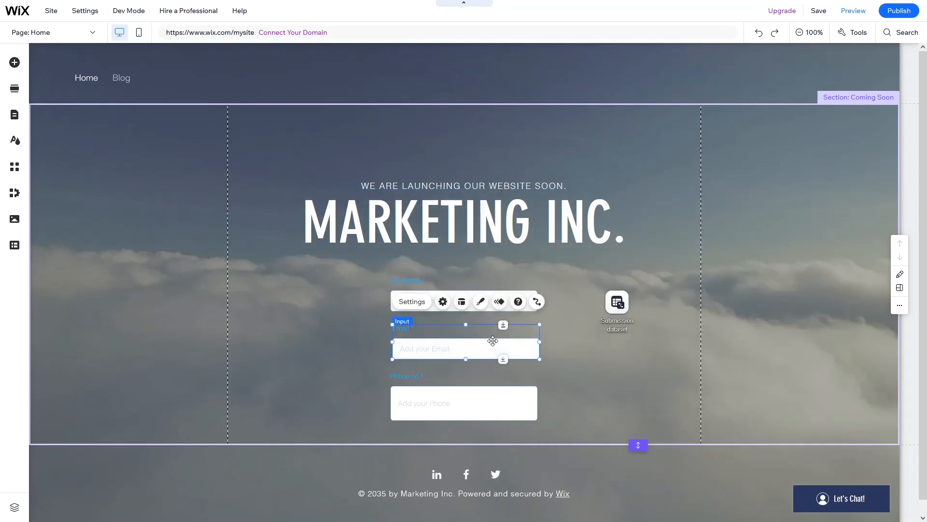
left_click(537, 302)
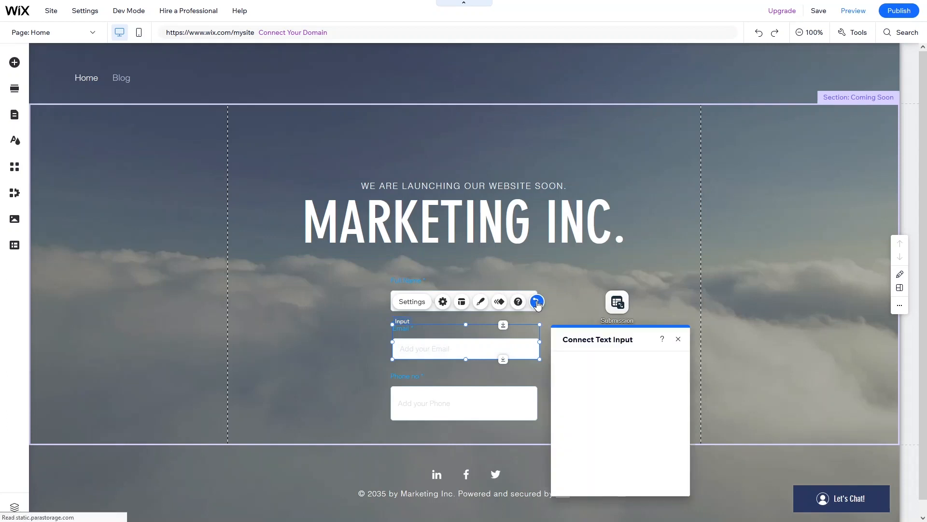
left_click(650, 447)
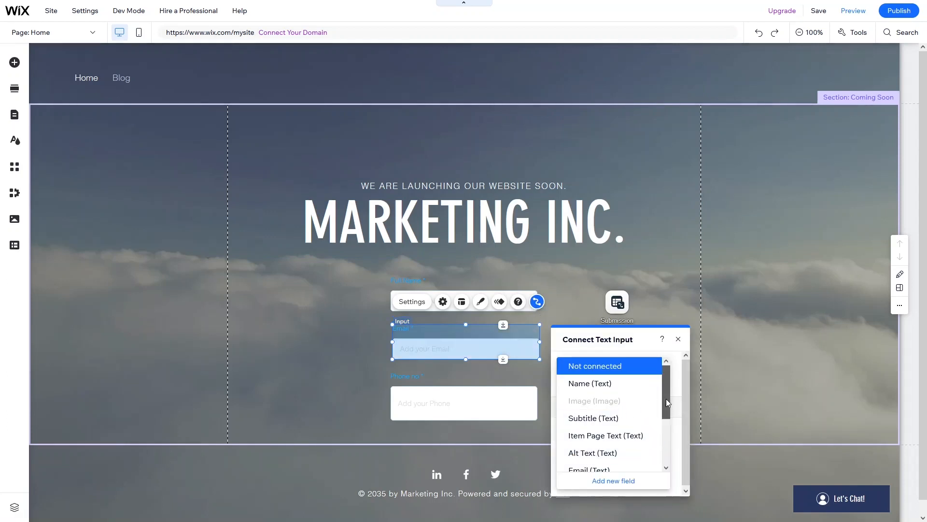
scroll(667, 408, "down", 3)
left_click(594, 427)
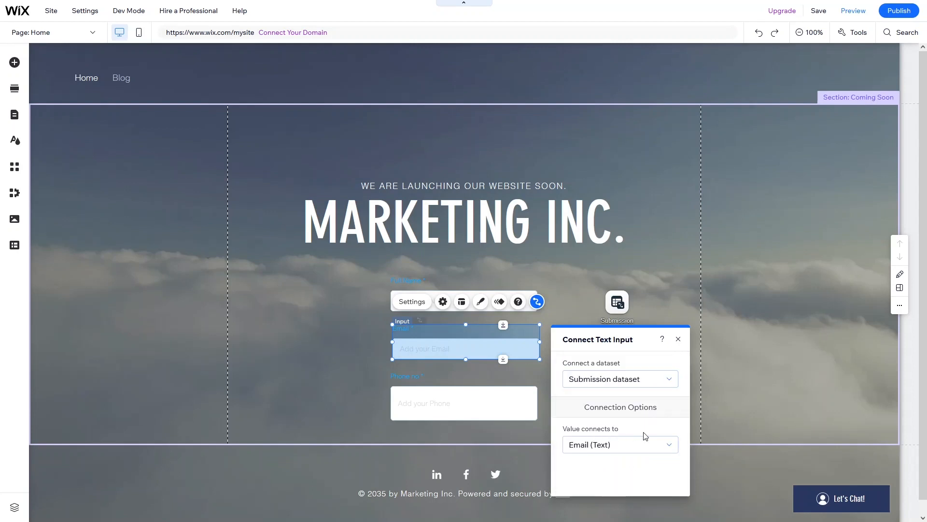
left_click(680, 339)
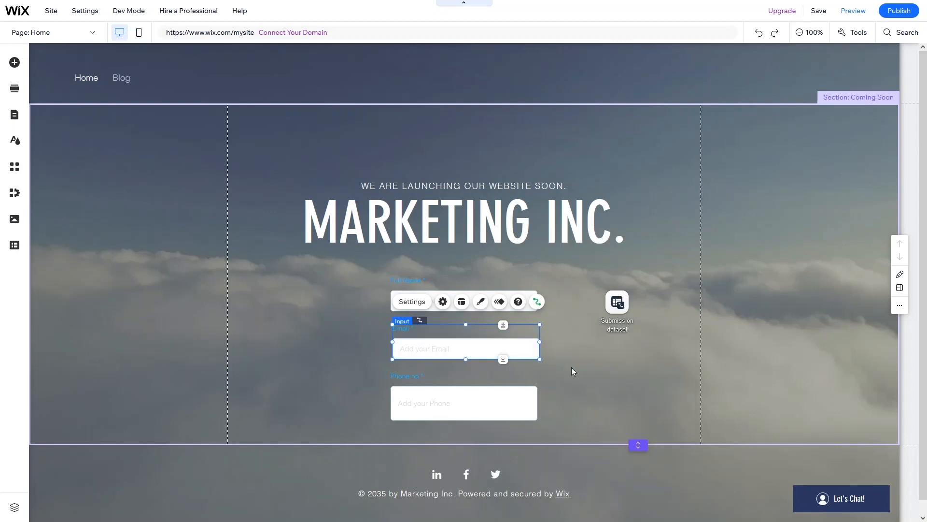
- Link the Phone input's value to the Phone no (Number) field
left_click(468, 408)
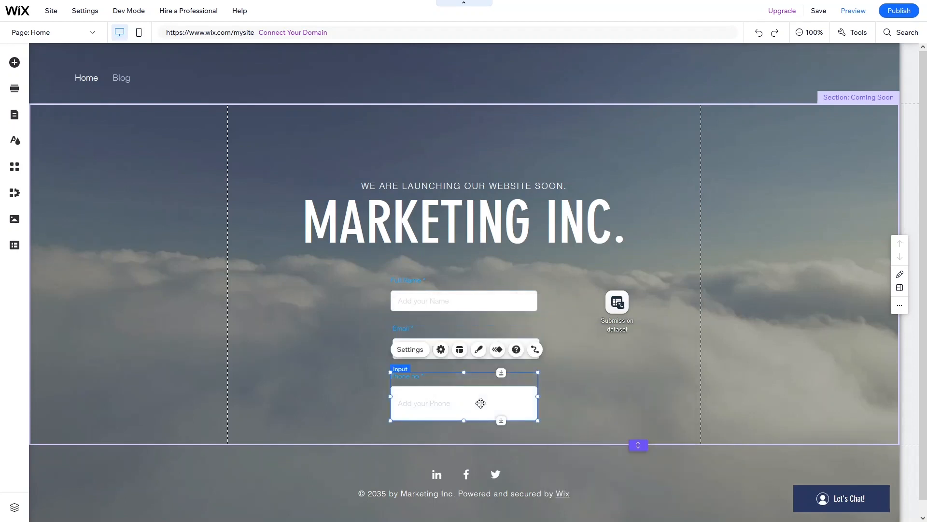
left_click(535, 349)
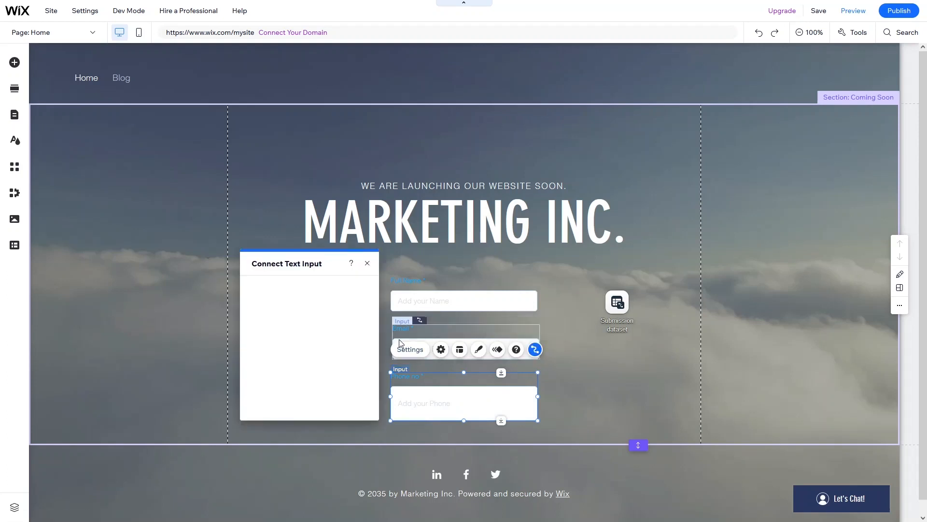
left_click(352, 375)
scroll(321, 361, "down", 2)
scroll(321, 367, "down", 1)
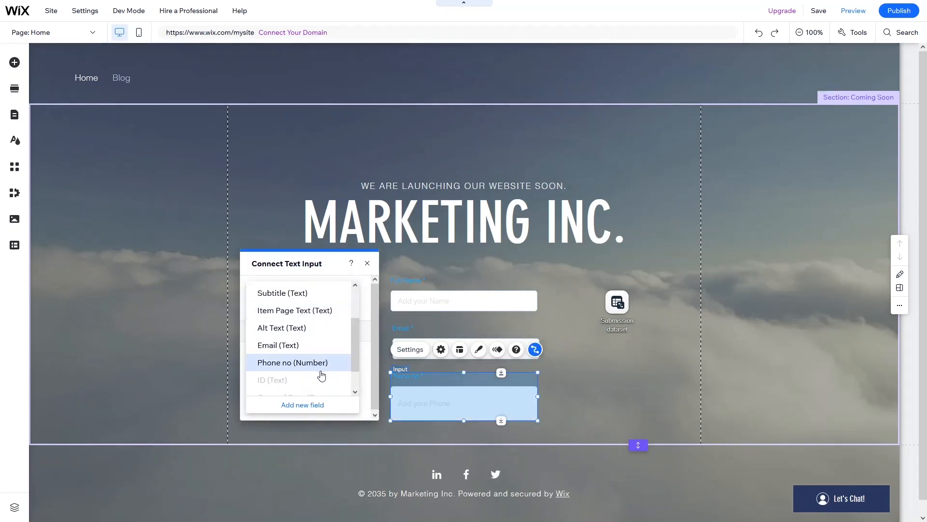
left_click(319, 362)
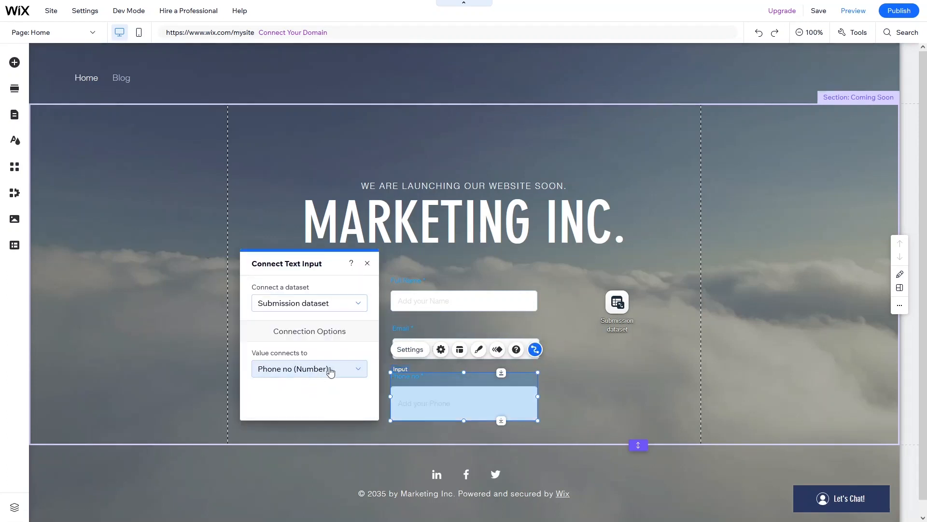
left_click(572, 362)
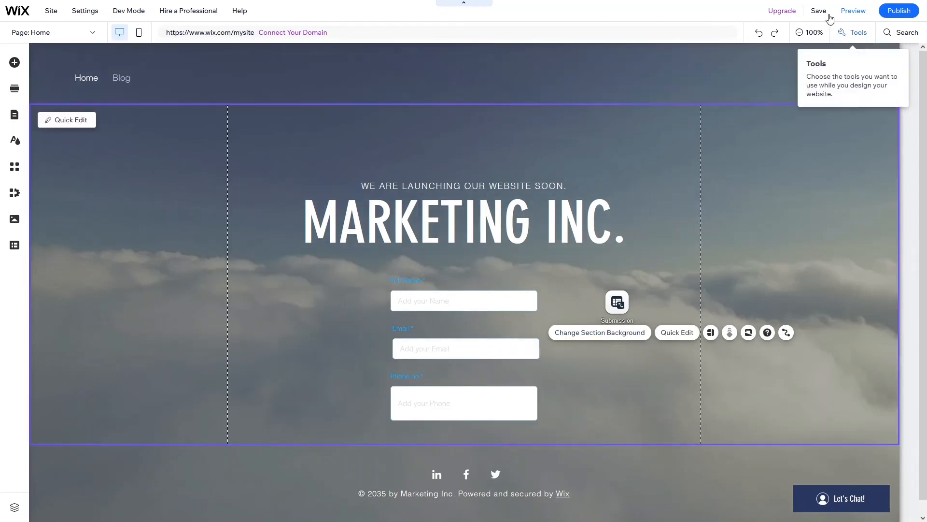
- Save the site on the free wixsite.com address, then publish it live
left_click(824, 13)
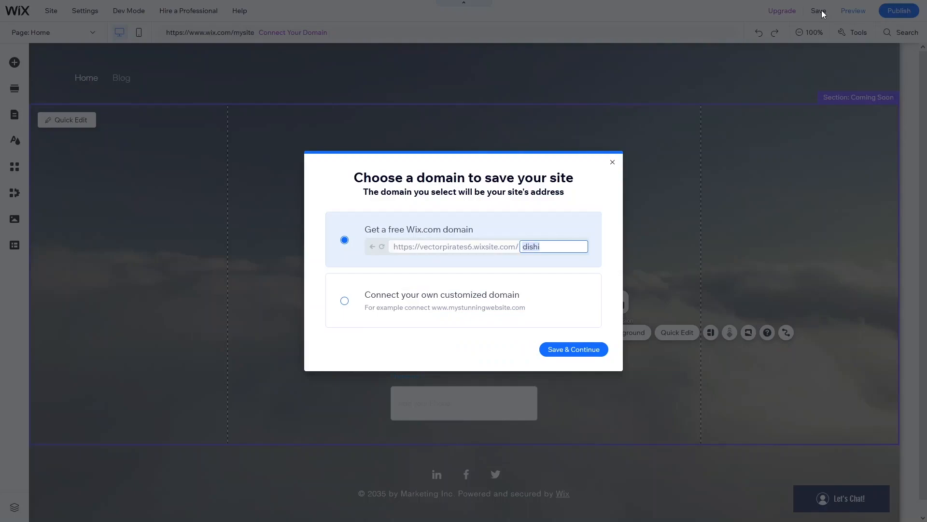
left_click(574, 349)
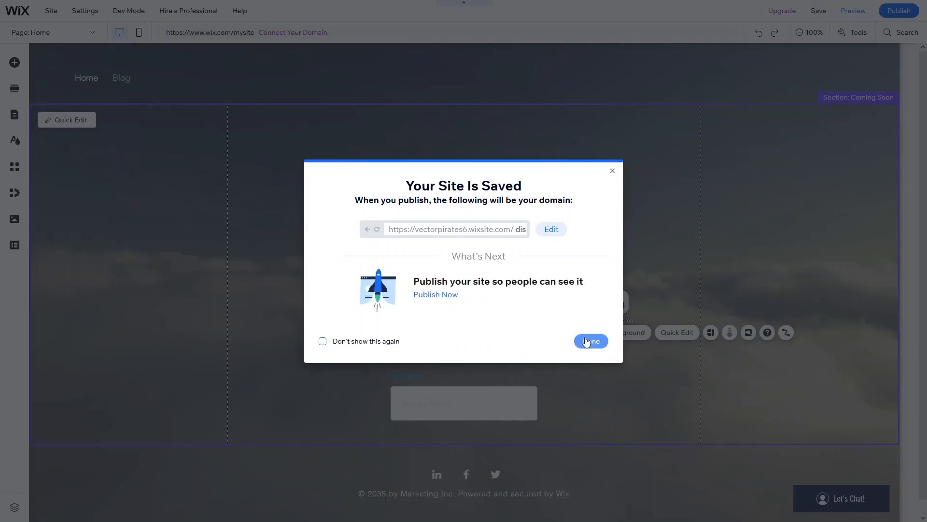
left_click(589, 341)
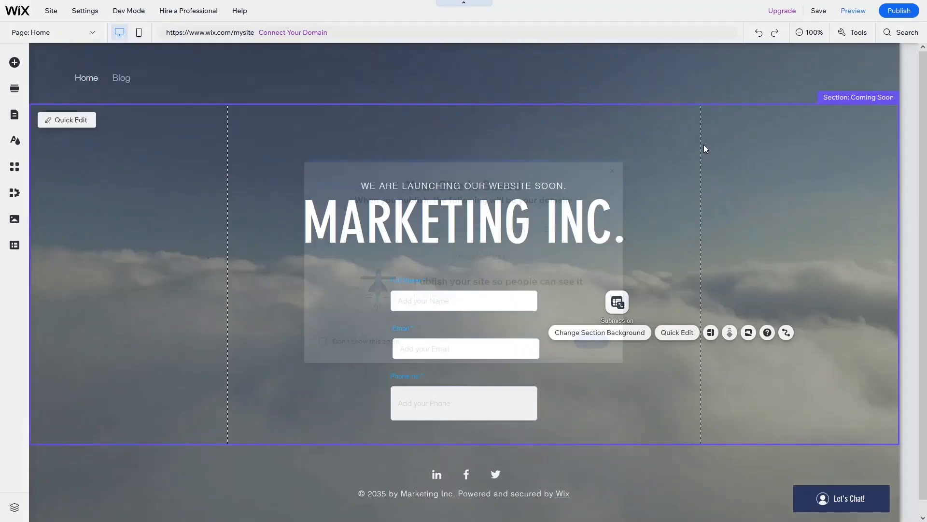
left_click(901, 12)
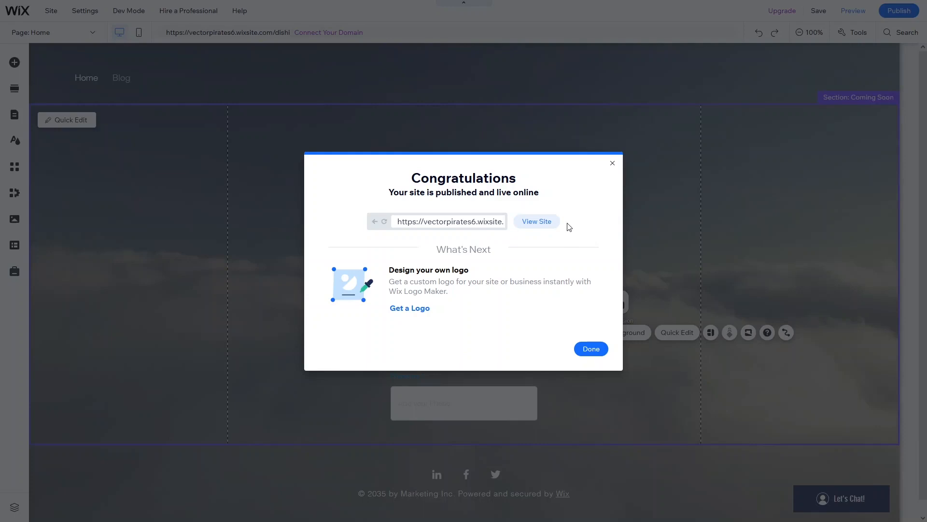
- Open the live site and enter a sample name, e-mail and phone number, fixing the e-mail typo
left_click(543, 226)
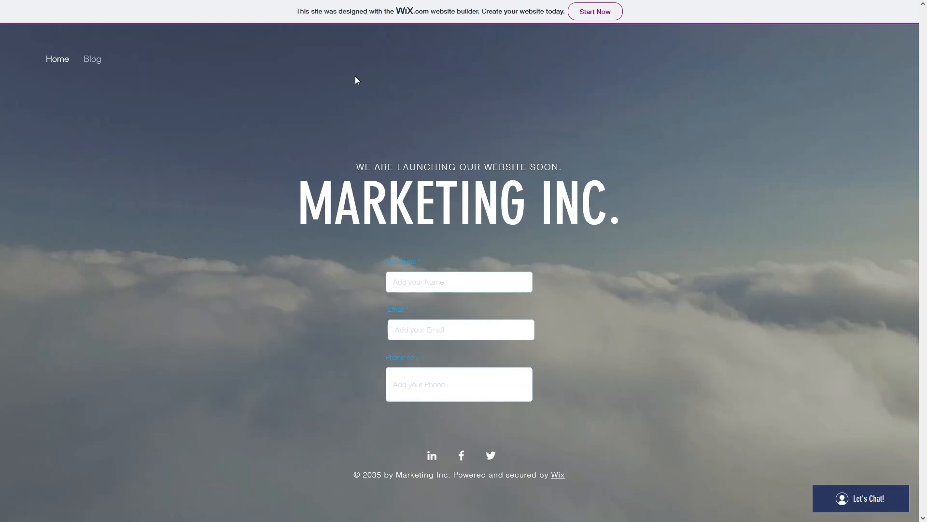
left_click(406, 278)
type("Fahad")
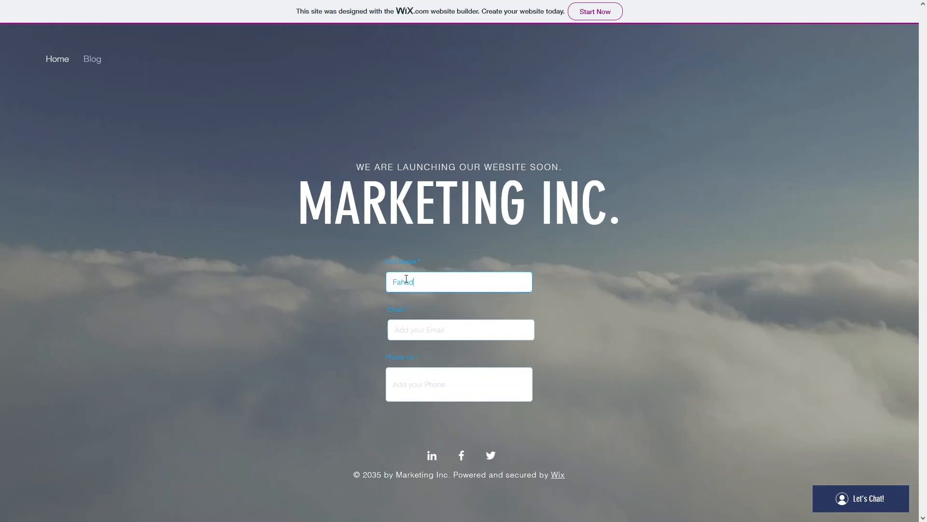
key("Tab")
key("Tab")
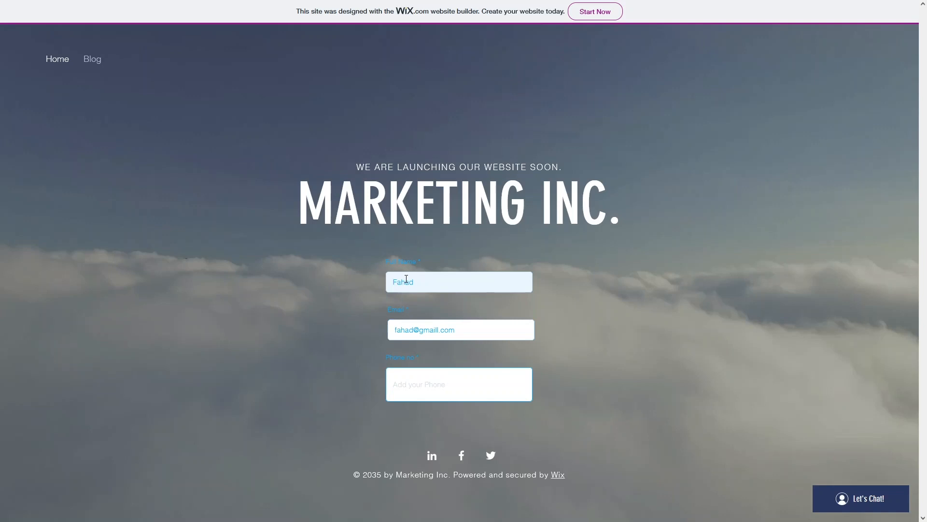
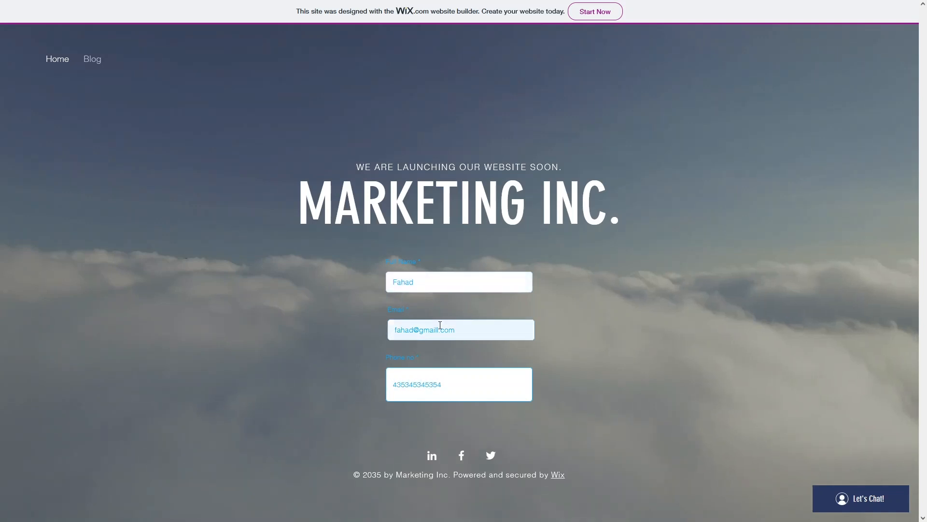
left_click(441, 330)
key("BackSpace")
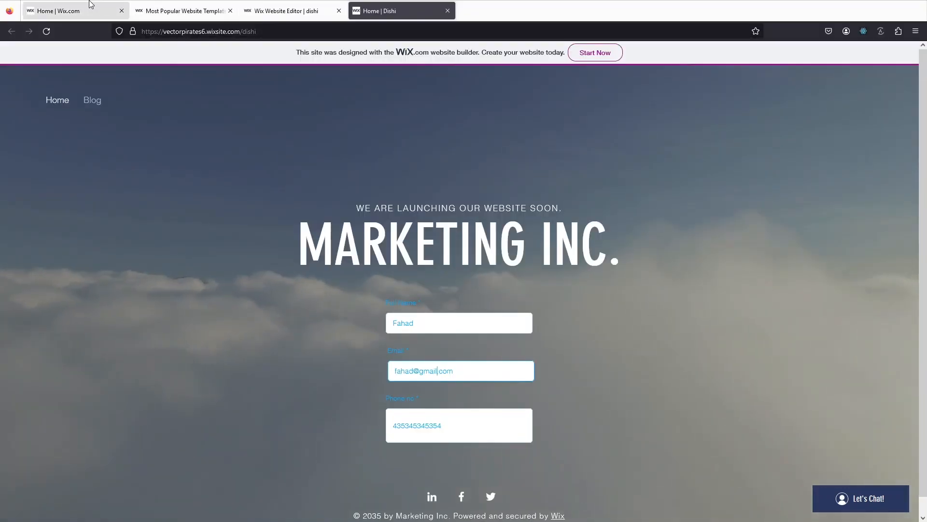
- Return to the editor and add a themed button to the page
left_click(256, 9)
left_click(592, 349)
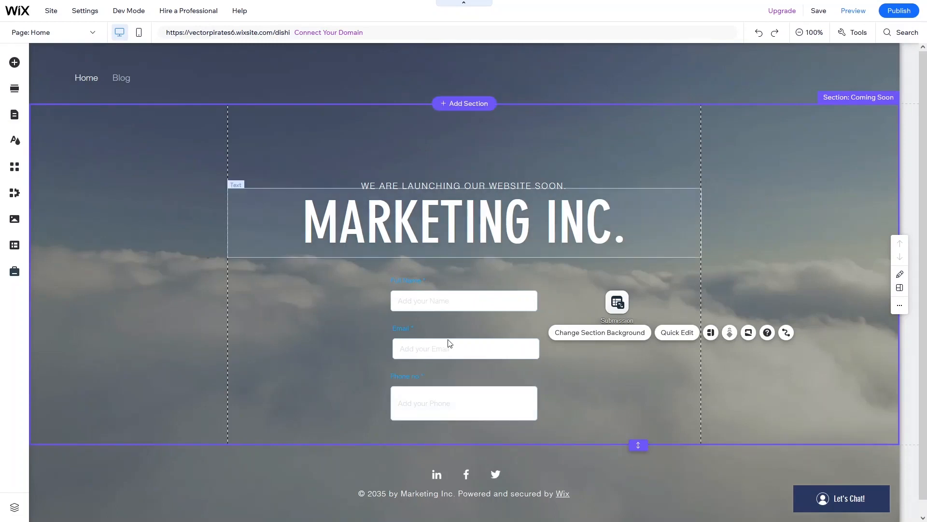
left_click(15, 63)
left_click(65, 120)
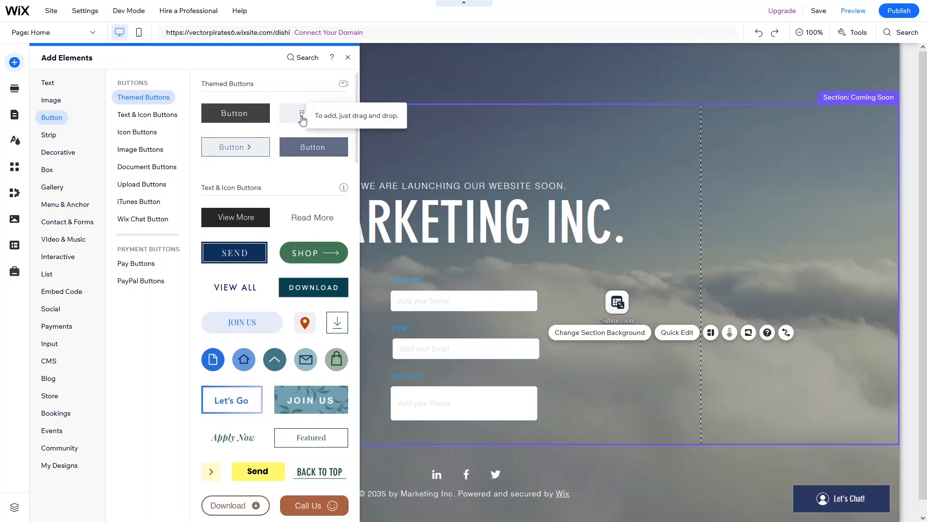
left_click(303, 120)
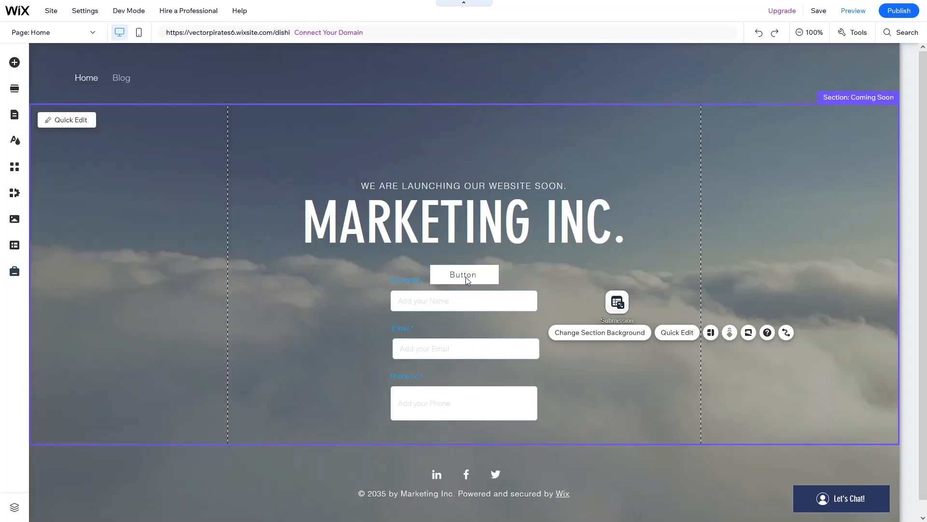
- Move the button beside the Phone field and relabel it 'Submit'
left_click(455, 275)
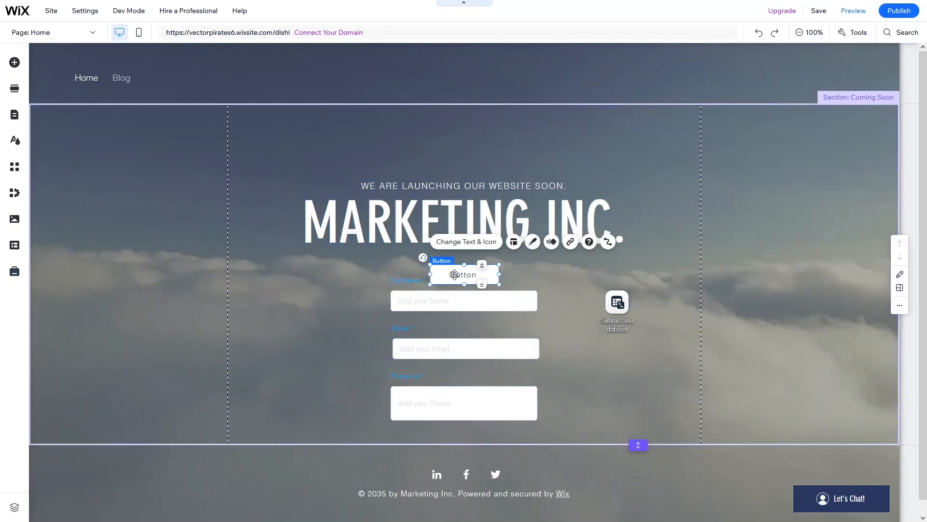
left_click_drag(455, 274, 613, 413)
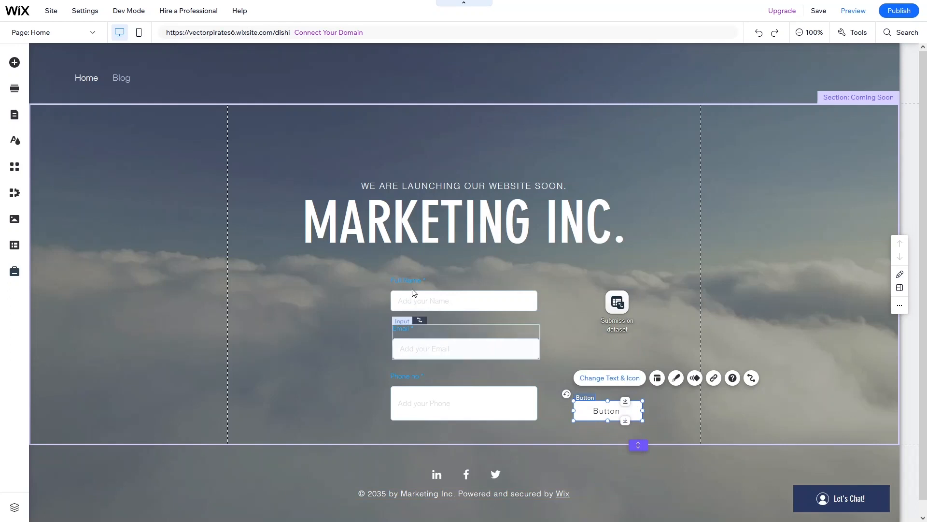
left_click(610, 378)
type("Su")
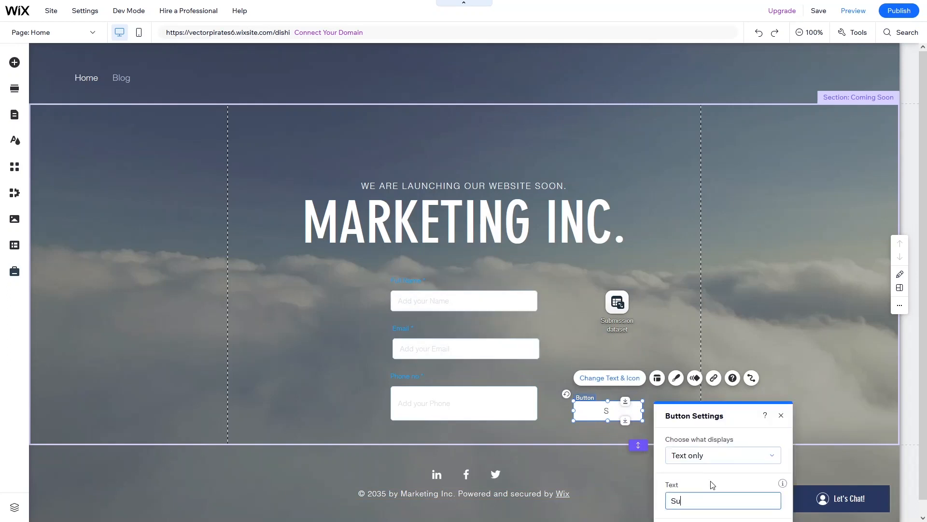
type("bmit")
left_click(781, 415)
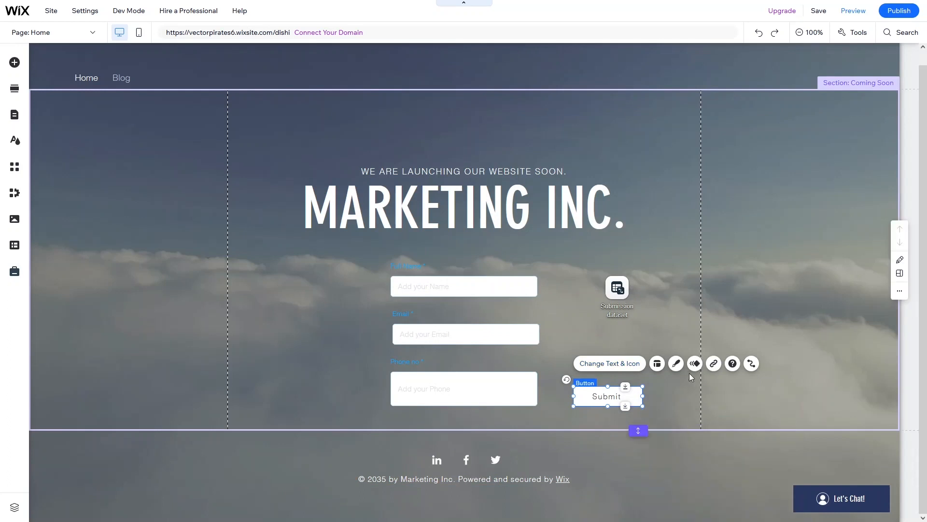
- Connect the Submit button to Submission dataset with its click action set to Submit
left_click(751, 363)
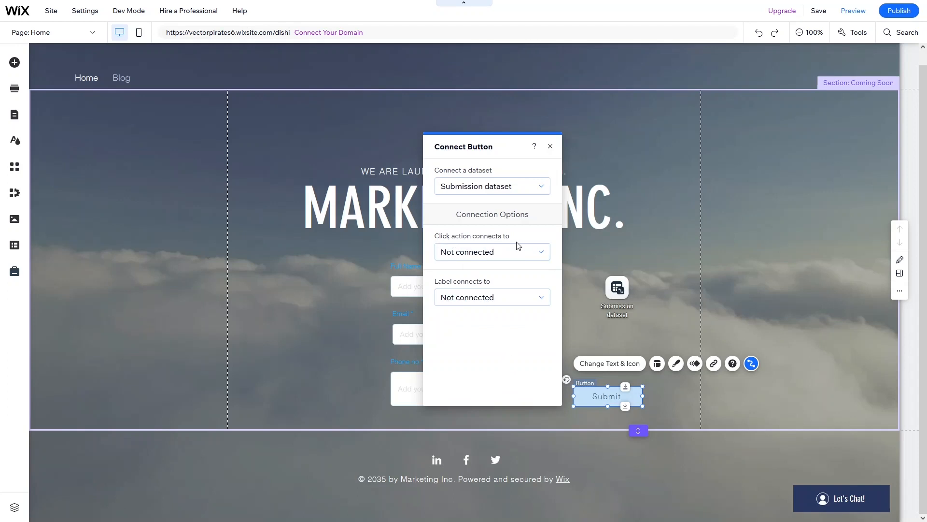
left_click(543, 257)
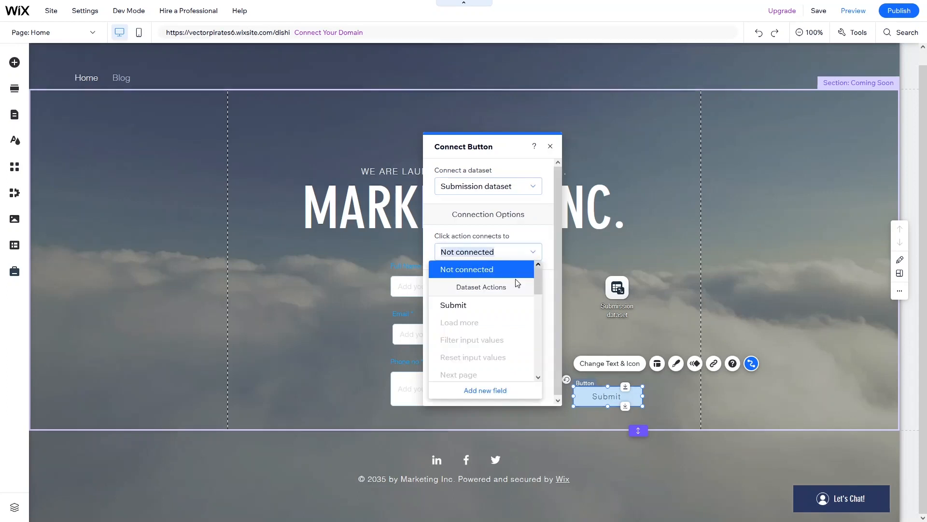
scroll(498, 290, "down", 2)
scroll(458, 302, "up", 2)
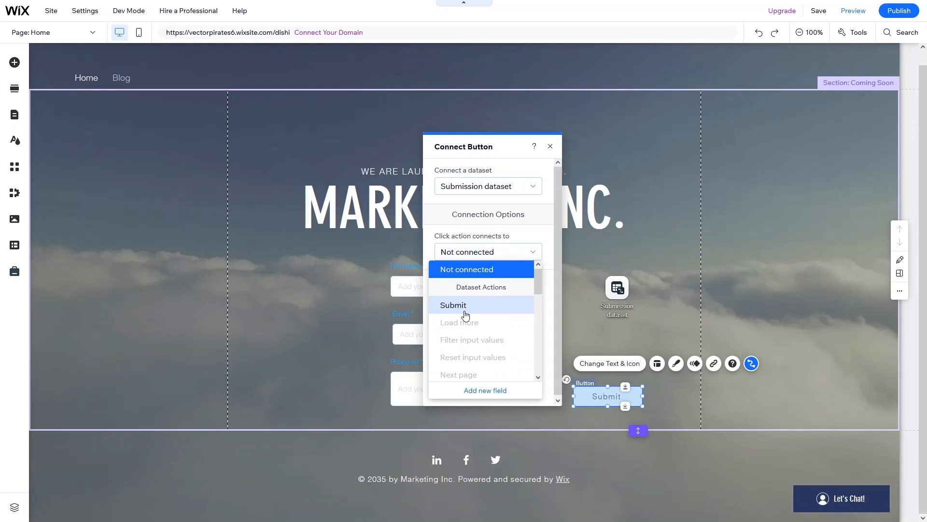
left_click(465, 315)
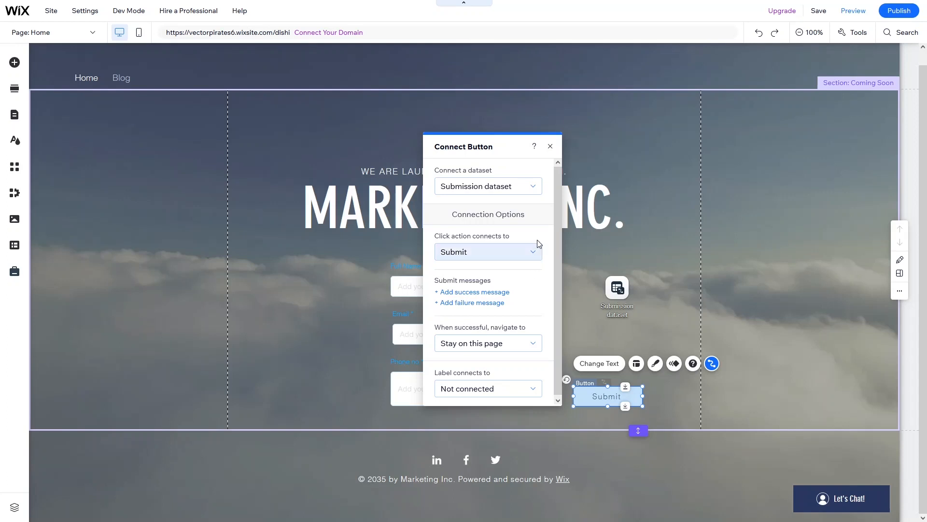
left_click(550, 146)
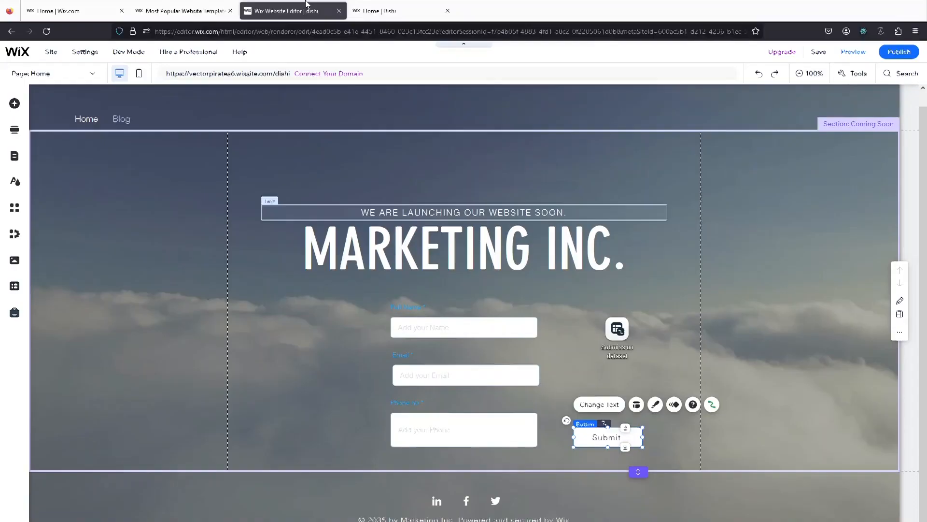
mouse_move(888, 17)
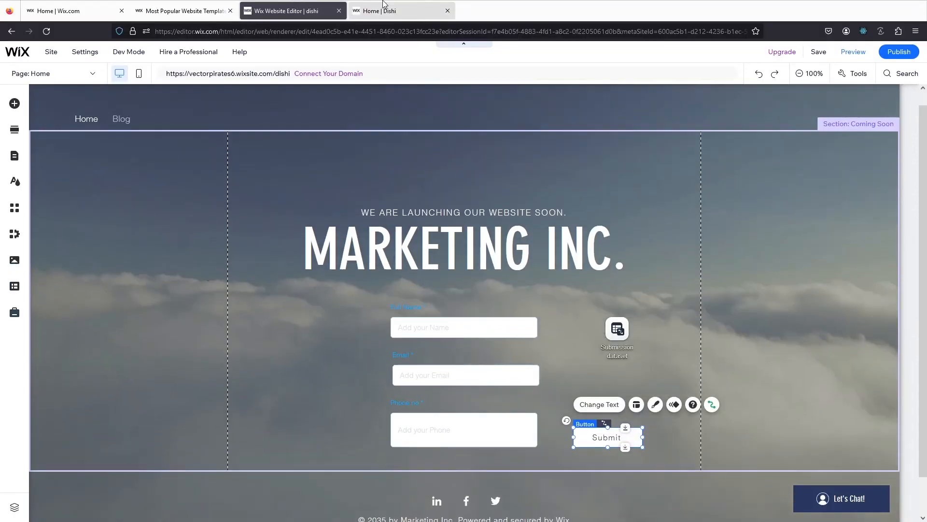
- Reload the published site and clear the previous Full Name, Email and Phone entries
left_click(383, 5)
left_click(46, 31)
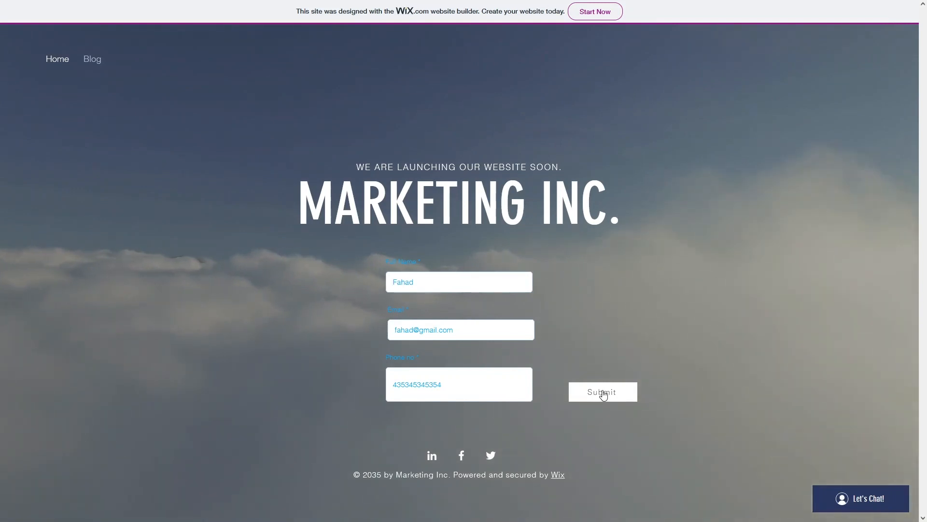
left_click(459, 280)
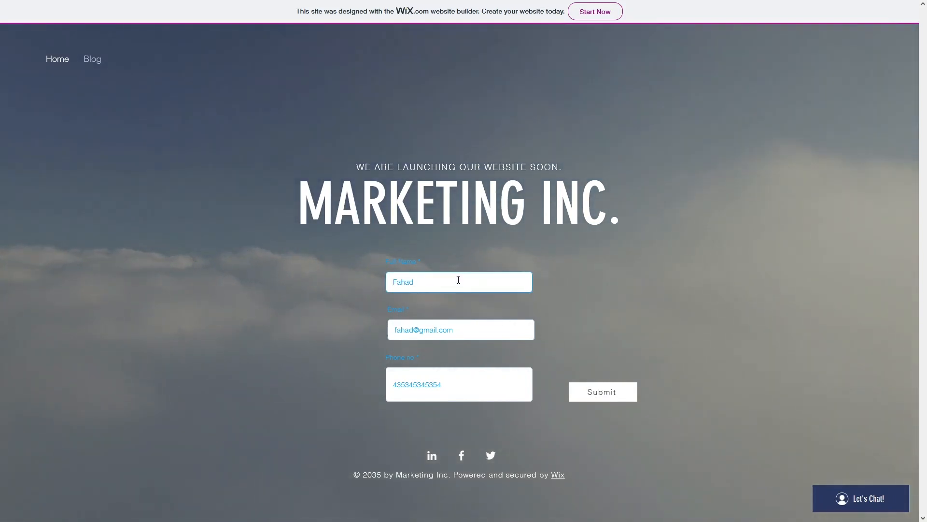
key("BackSpace")
key("BackSpace")
key("BackSpace")
key("BackSpace")
key("BackSpace")
key("Tab")
key("BackSpace")
key("Tab")
key("BackSpace")
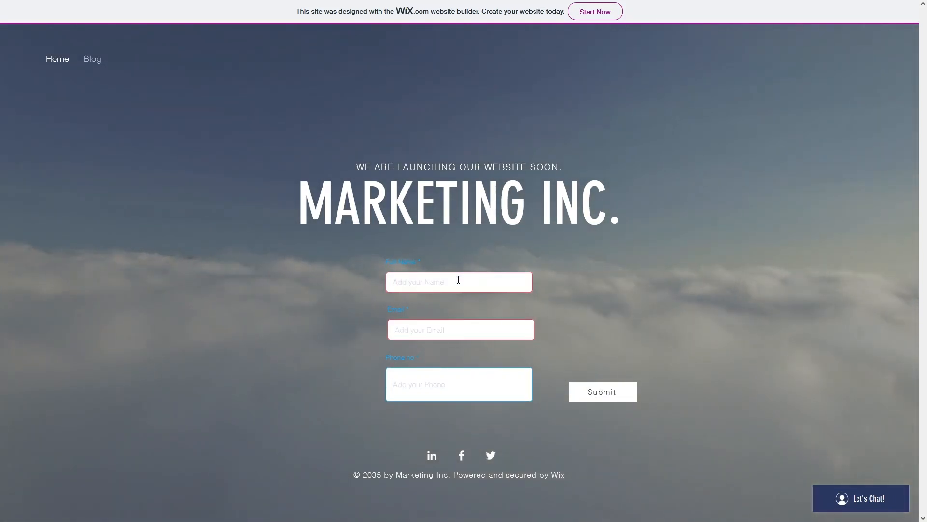
- Submit a test entry with a full name, email address and phone number, then return to the editor
left_click(459, 280)
type("Fahad")
key("Tab")
key("Tab")
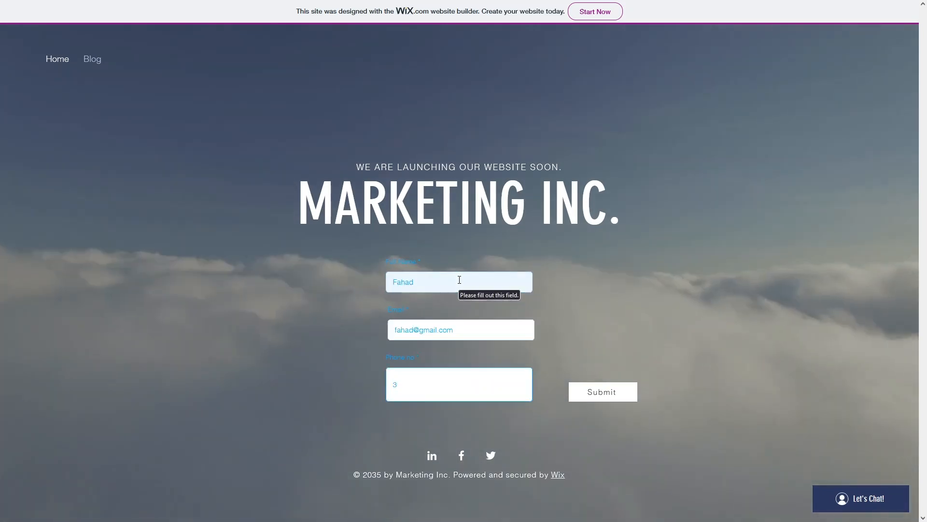
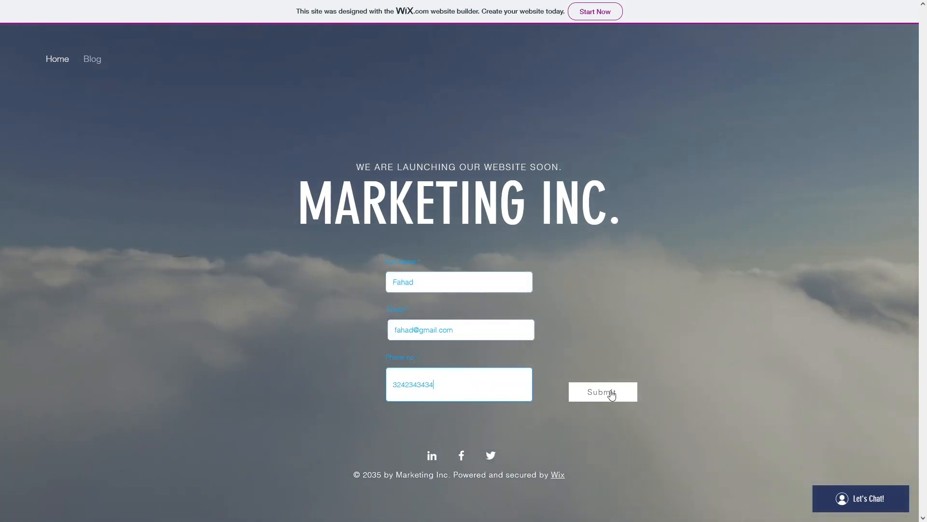
left_click(612, 394)
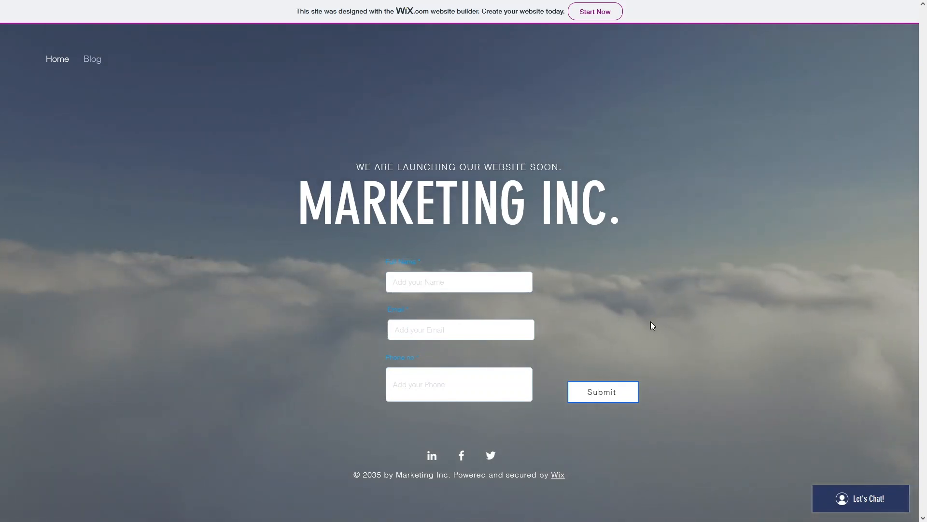
mouse_move(330, 2)
left_click(281, 3)
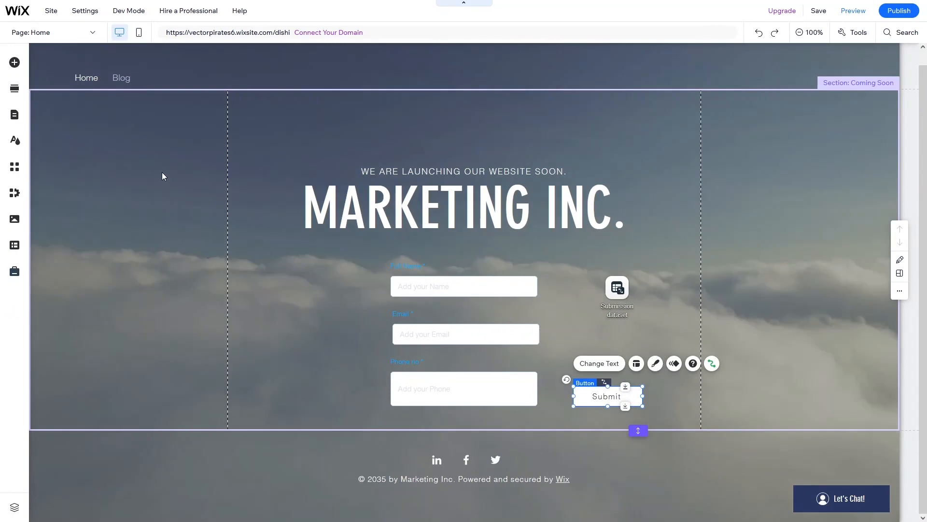
- Open the Submission collection from CMS Your Collections to view its saved entries
left_click(13, 249)
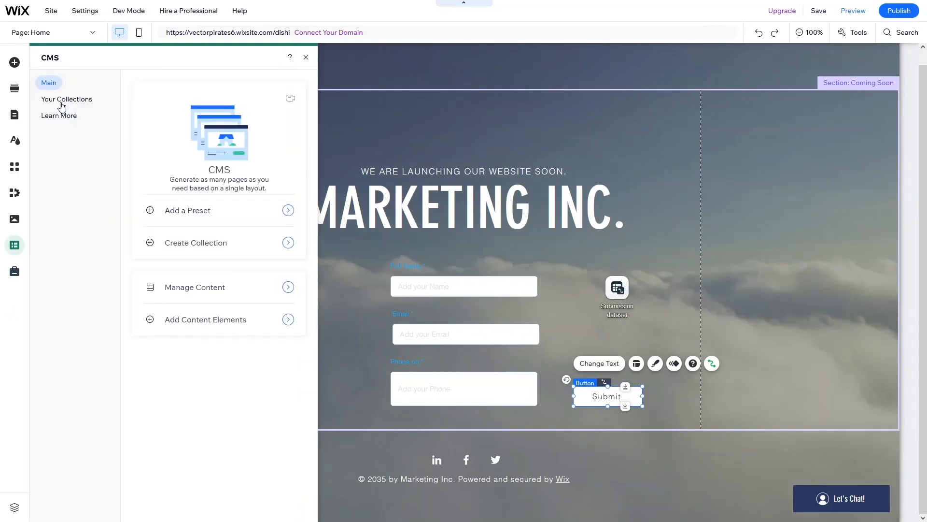
left_click(61, 100)
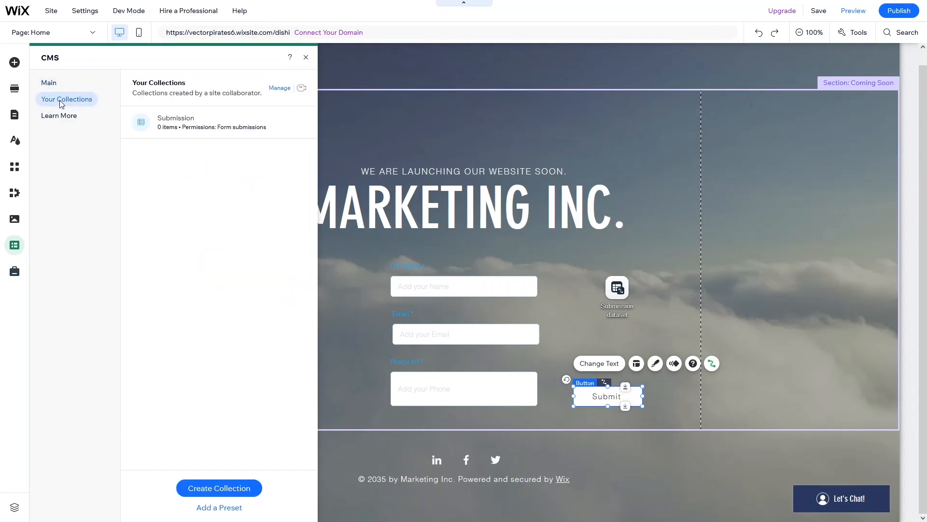
left_click(176, 129)
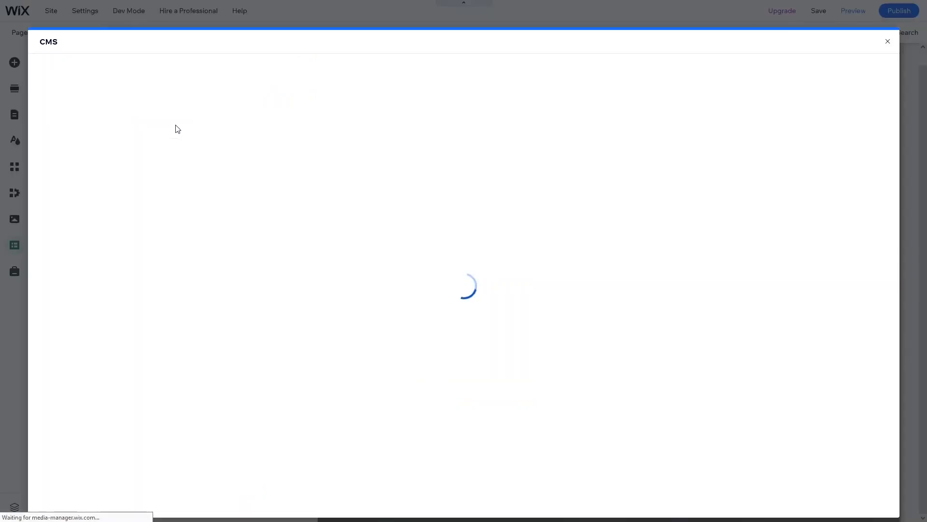